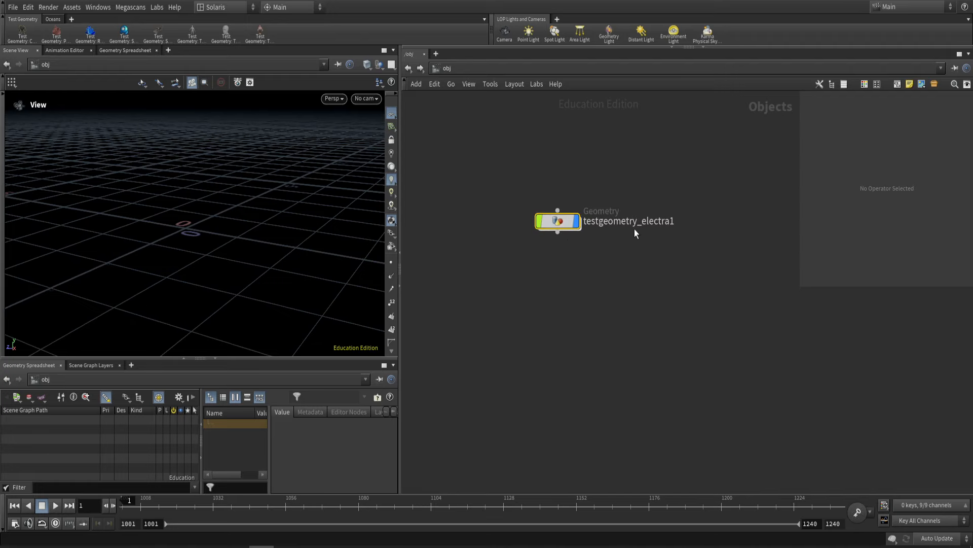
# - Examine the Electra test character in the object-level viewport from several angles and distances
pyautogui.click(607, 294)
pyautogui.moveTo(203, 168)
pyautogui.mouseDown()
pyautogui.moveTo(232, 157)
pyautogui.moveTo(210, 186)
pyautogui.moveTo(213, 173)
pyautogui.mouseUp()
pyautogui.scroll(6, 172, 153)
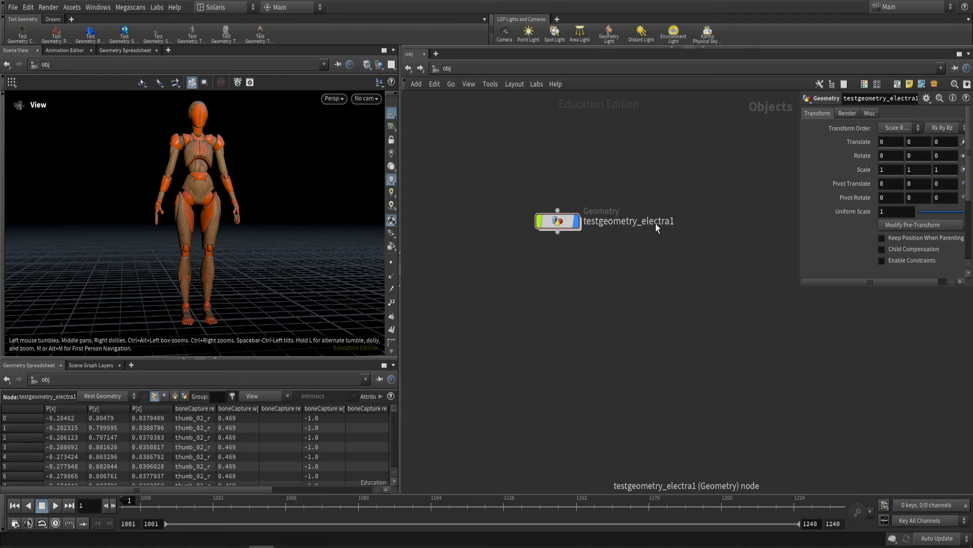
pyautogui.scroll(-4, 207, 212)
pyautogui.moveTo(208, 213); pyautogui.dragTo(196, 237)
pyautogui.scroll(5, 208, 224)
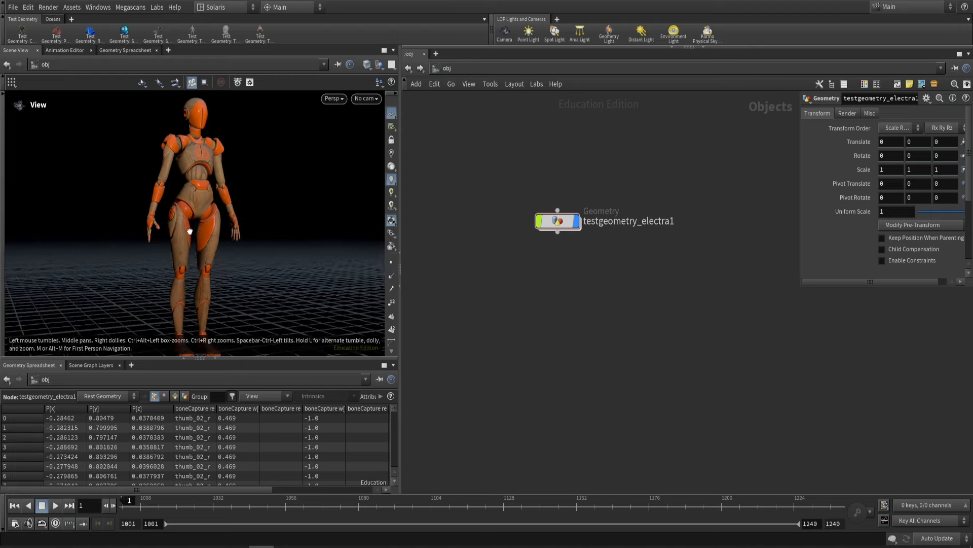
pyautogui.scroll(-5, 189, 231)
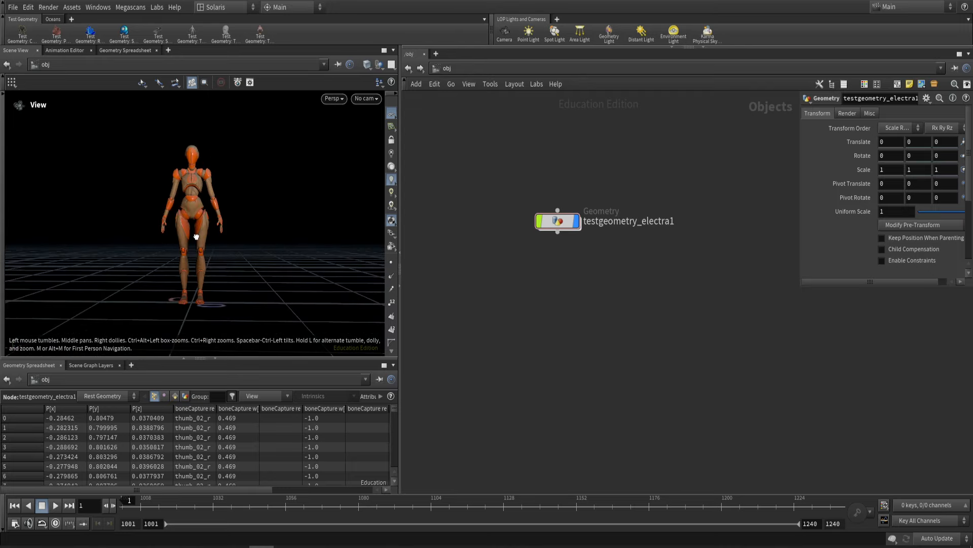
pyautogui.scroll(3, 193, 197)
pyautogui.moveTo(181, 200); pyautogui.dragTo(195, 196)
pyautogui.scroll(-4, 195, 196)
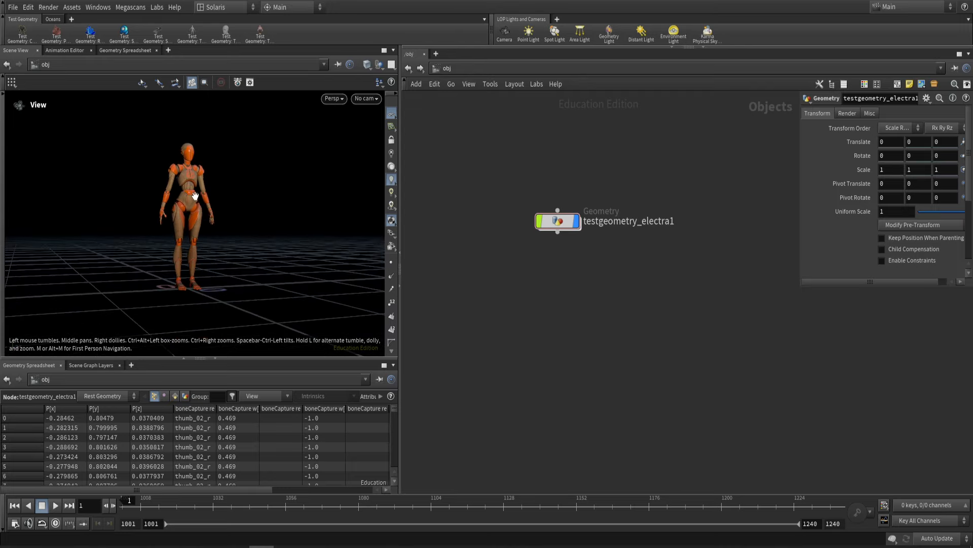
pyautogui.scroll(4, 195, 199)
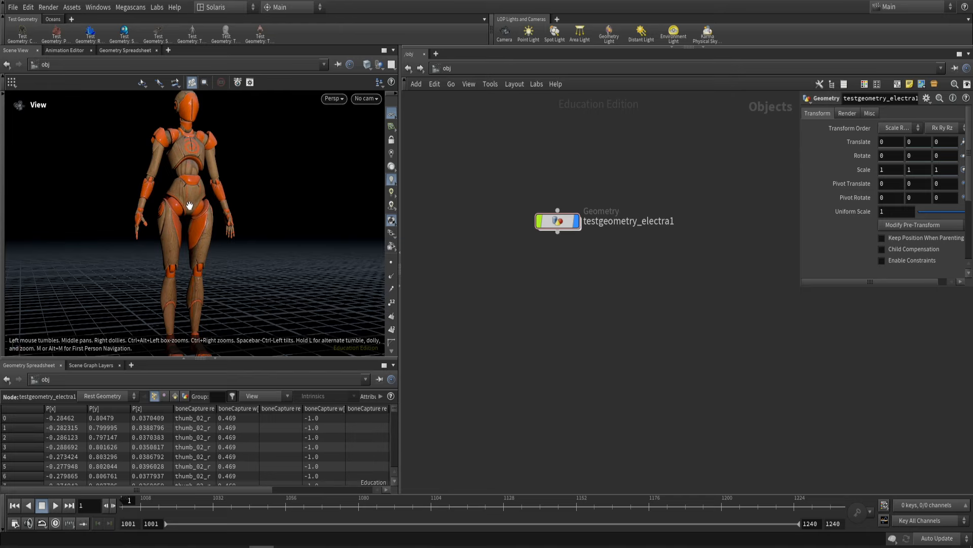
pyautogui.scroll(-3, 192, 204)
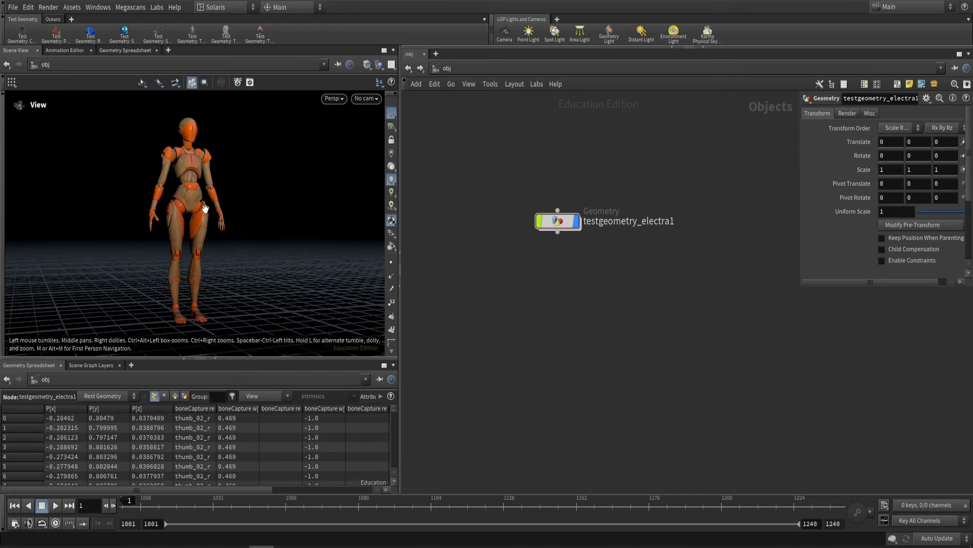
# - Inside testgeometry_electra1, add a Null node wired to the character's first output and make it the displayed node
pyautogui.doubleClick(562, 222)
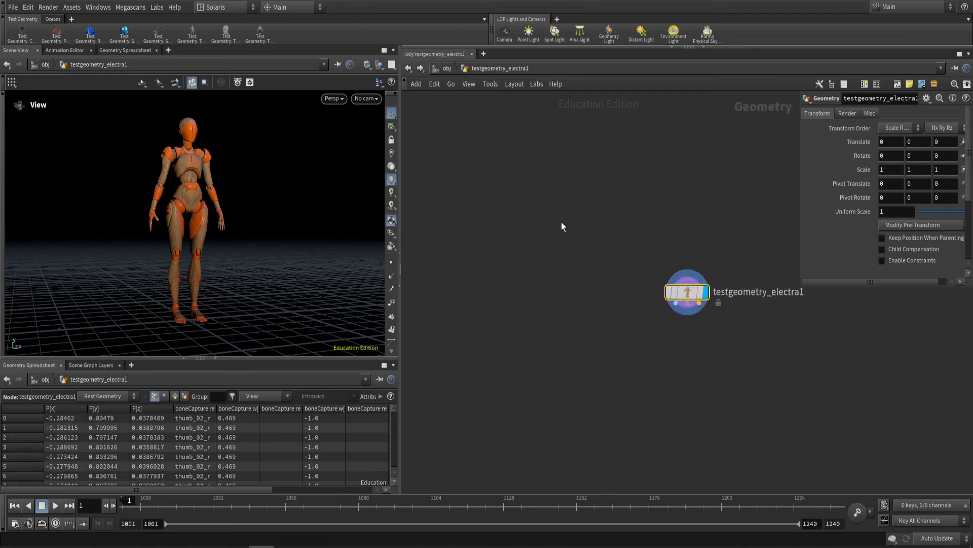
pyautogui.moveTo(618, 274); pyautogui.dragTo(606, 242, button='middle')
pyautogui.click(537, 211)
pyautogui.click(539, 260)
pyautogui.write('null')
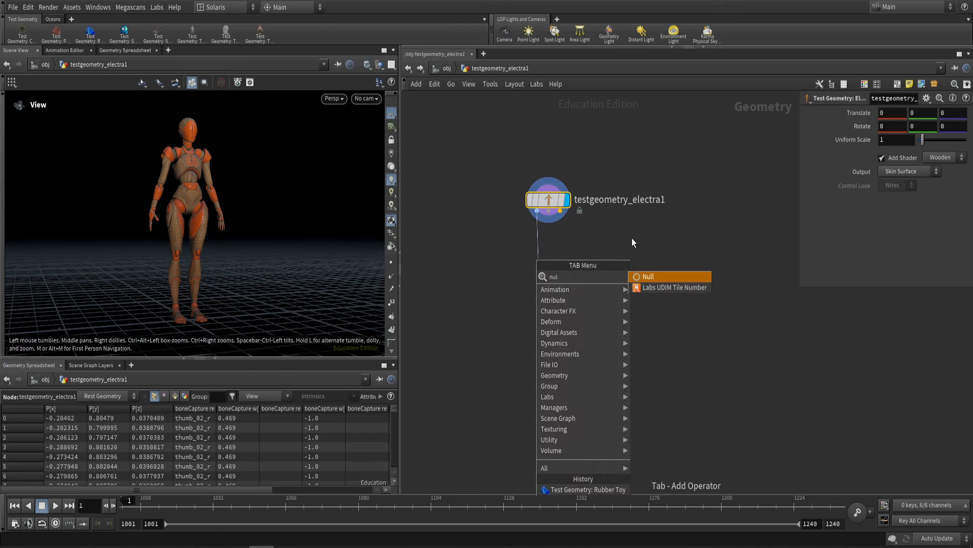
pyautogui.click(648, 276)
pyautogui.click(528, 252)
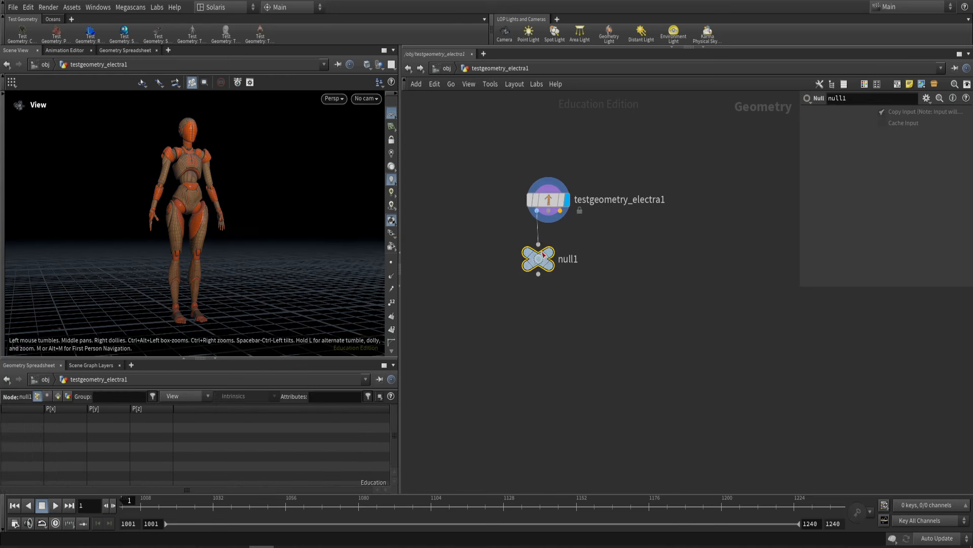
pyautogui.click(528, 252)
pyautogui.click(550, 252)
# - Return to the object level and switch the network to the stage context
pyautogui.click(446, 68)
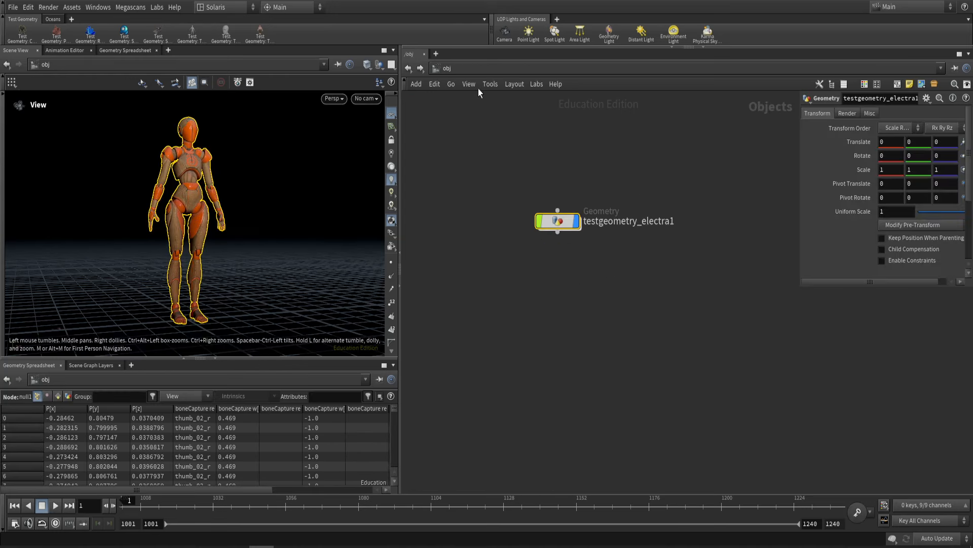
pyautogui.click(524, 119)
pyautogui.click(446, 68)
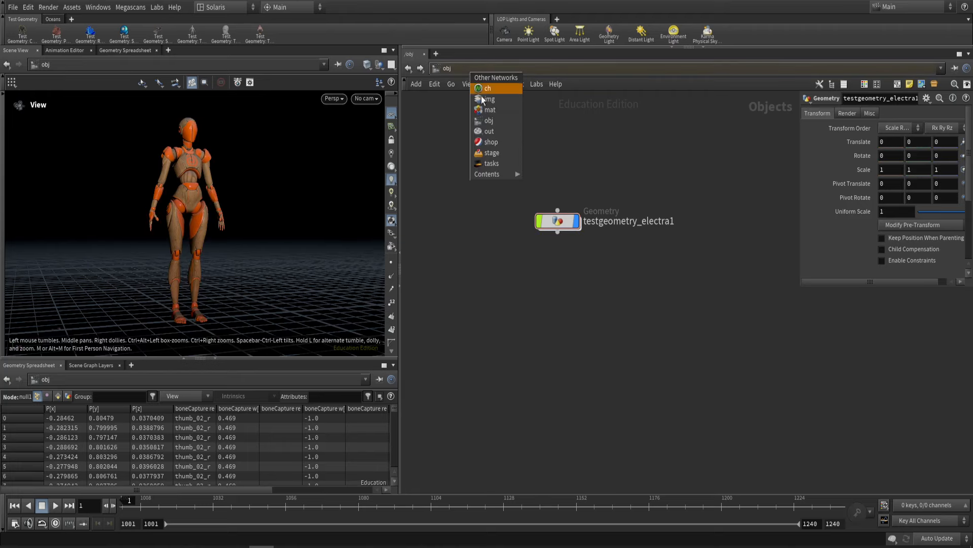
pyautogui.click(492, 155)
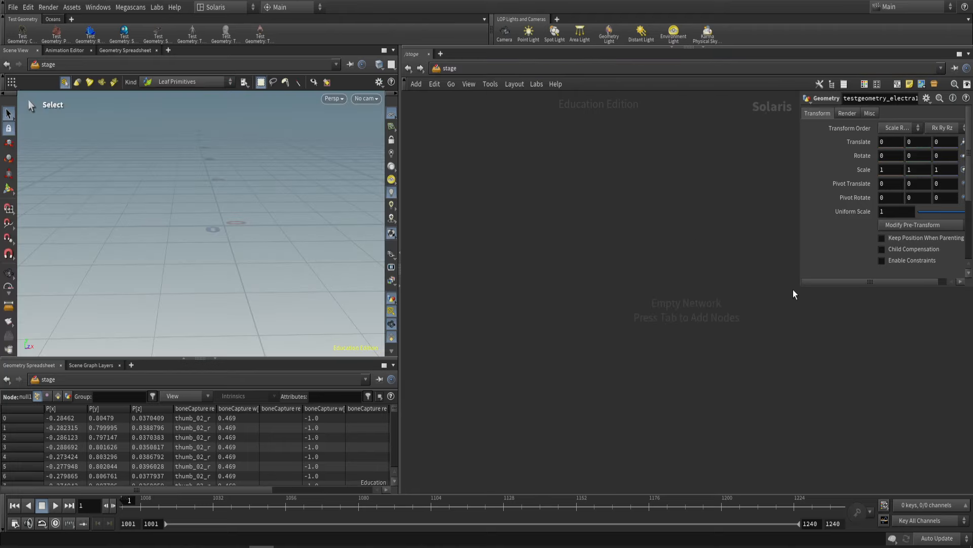
# - Add a Scene Import (All) node to the empty stage network
pyautogui.moveTo(794, 294); pyautogui.dragTo(780, 295)
pyautogui.press('Tab')
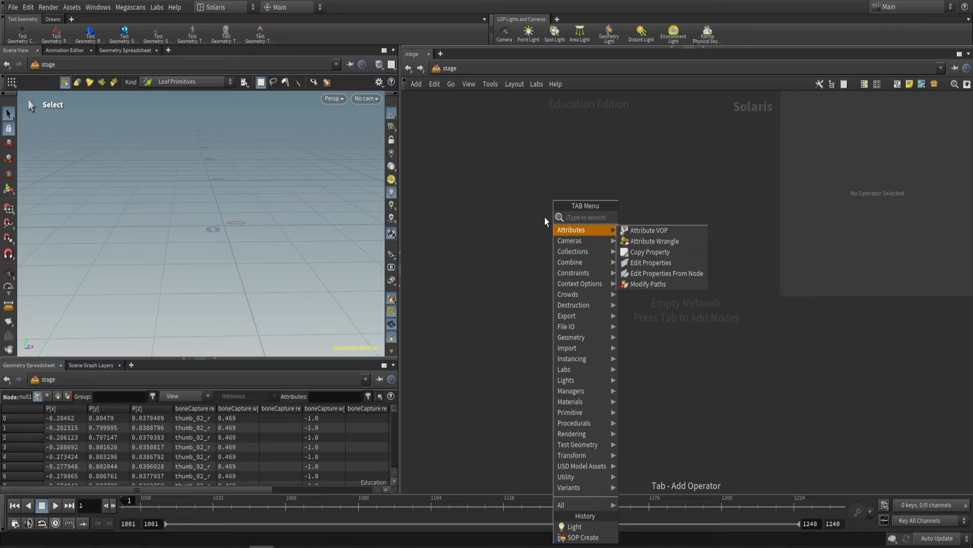
pyautogui.write('scen')
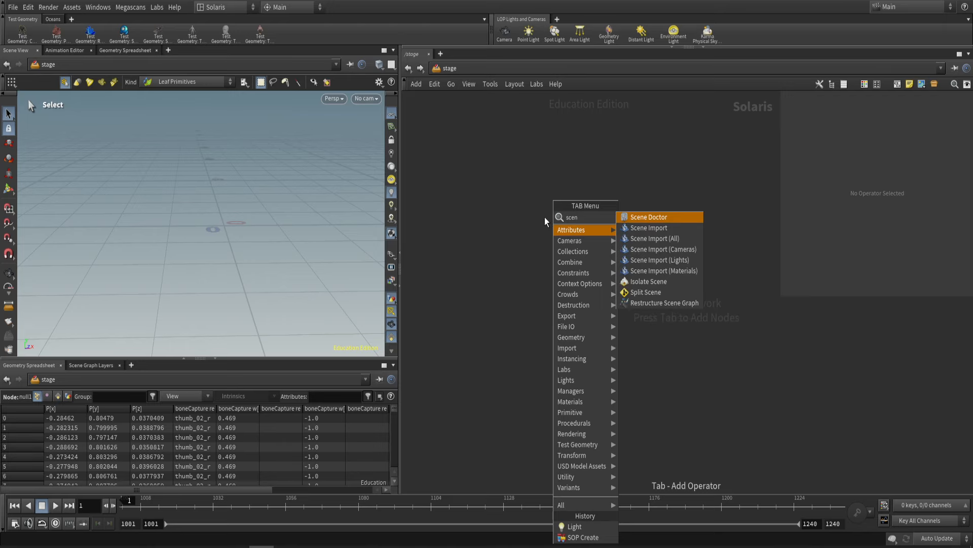
pyautogui.click(619, 227)
pyautogui.click(548, 209)
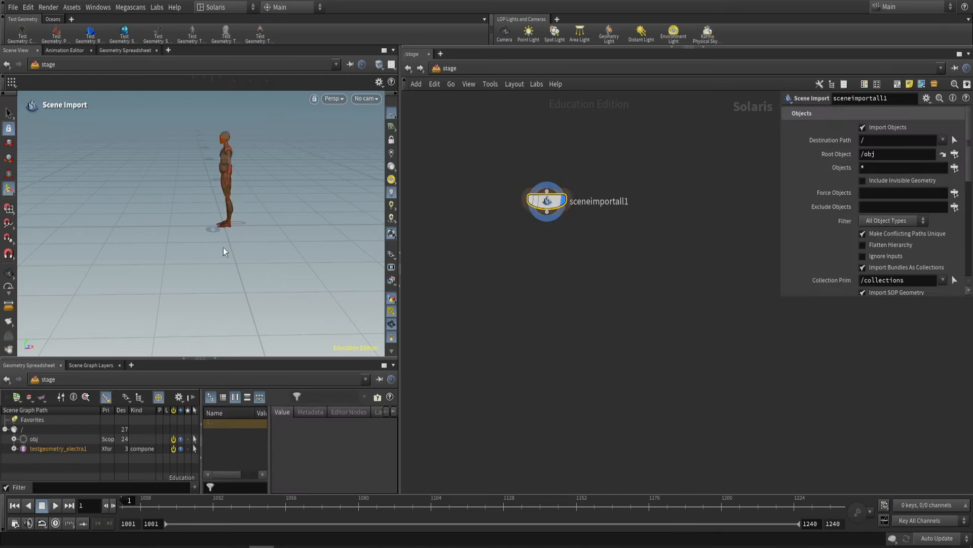
# - Examine the imported character on the stage from several angles, and enlarge the view of the Scene Import parameters
pyautogui.keyDown('alt'); pyautogui.moveTo(167, 181); pyautogui.dragTo(214, 196); pyautogui.keyUp('alt')
pyautogui.scroll(3, 196, 236)
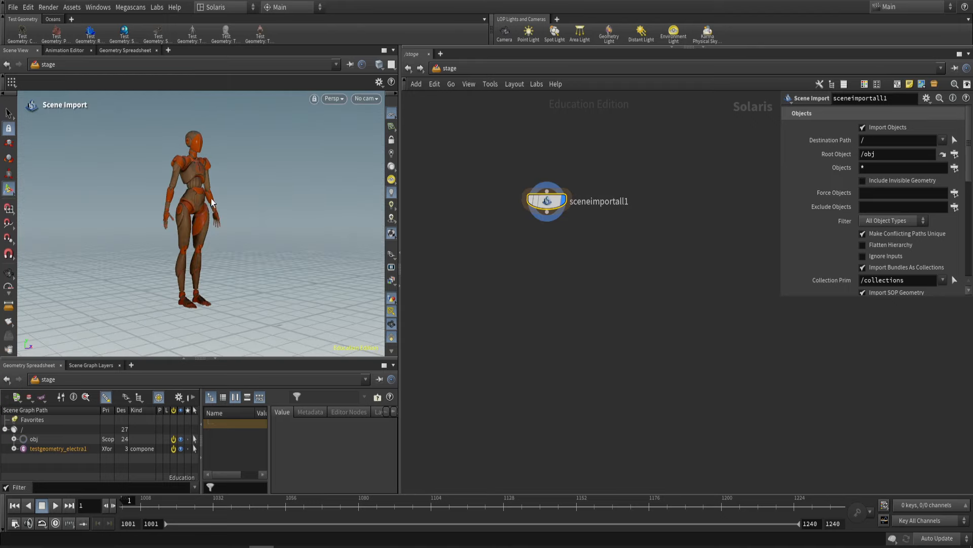
pyautogui.moveTo(779, 297); pyautogui.dragTo(735, 410)
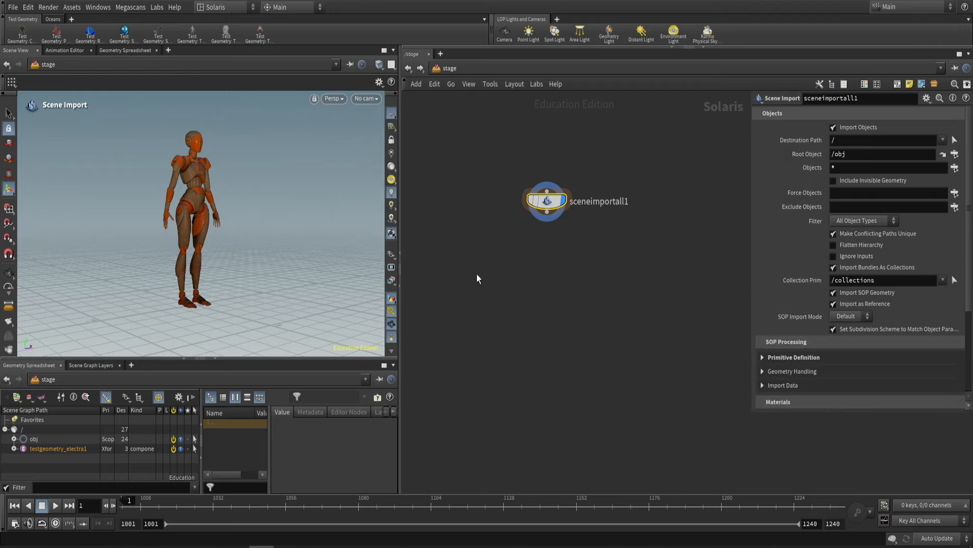
pyautogui.press('Escape')
pyautogui.moveTo(217, 181); pyautogui.dragTo(163, 170)
pyautogui.scroll(5, 224, 145)
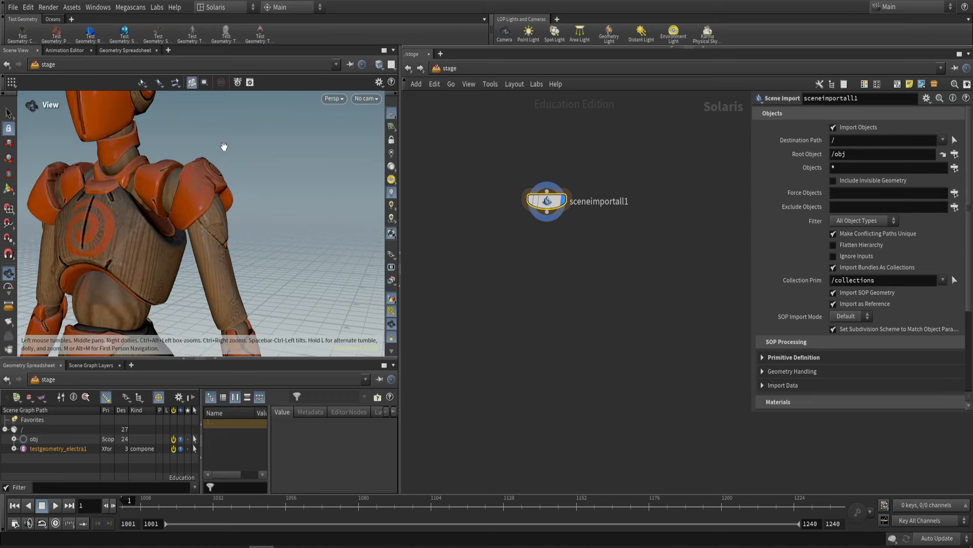
pyautogui.scroll(-5, 249, 157)
pyautogui.press('Return')
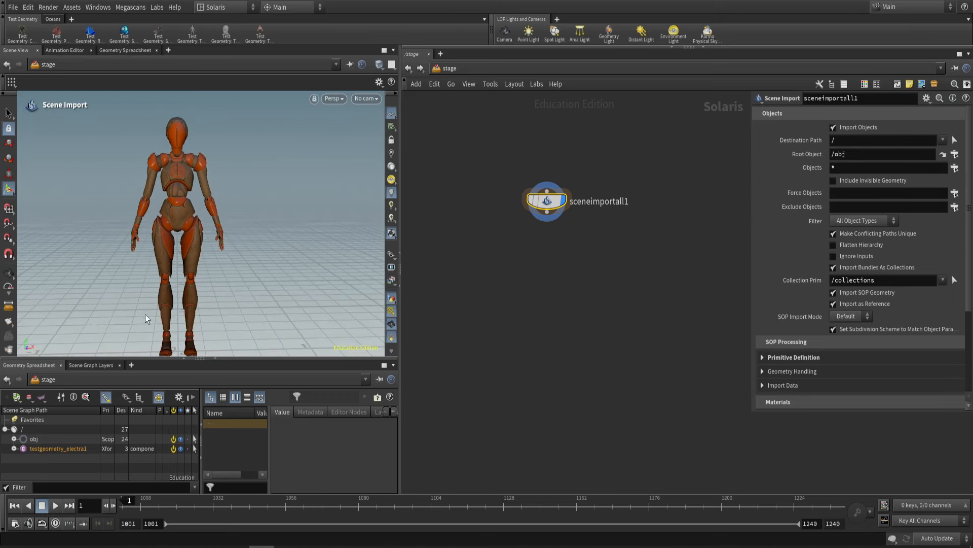
pyautogui.moveTo(138, 360); pyautogui.dragTo(138, 351)
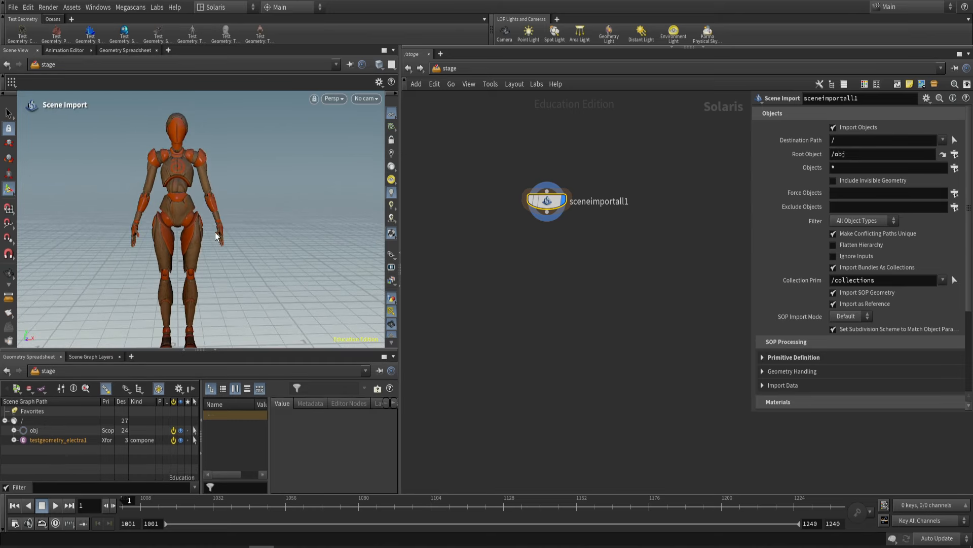
pyautogui.press('Escape')
pyautogui.moveTo(239, 208); pyautogui.dragTo(213, 224)
pyautogui.press('Return')
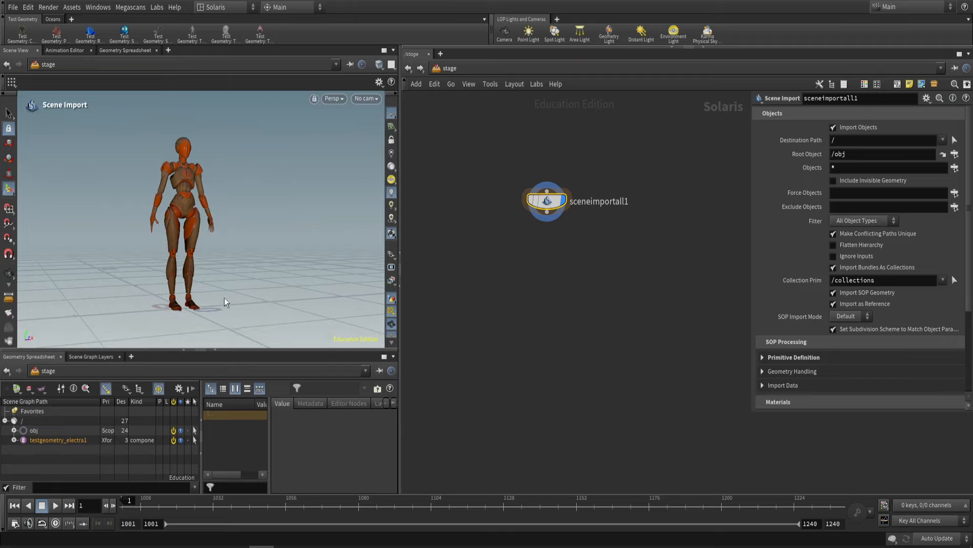
# - Examine the imported primitive hierarchy in an enlarged scene graph, including obj, testgeometry_electra1, mesh_0 and its wooden subset
pyautogui.moveTo(179, 349); pyautogui.dragTo(171, 318)
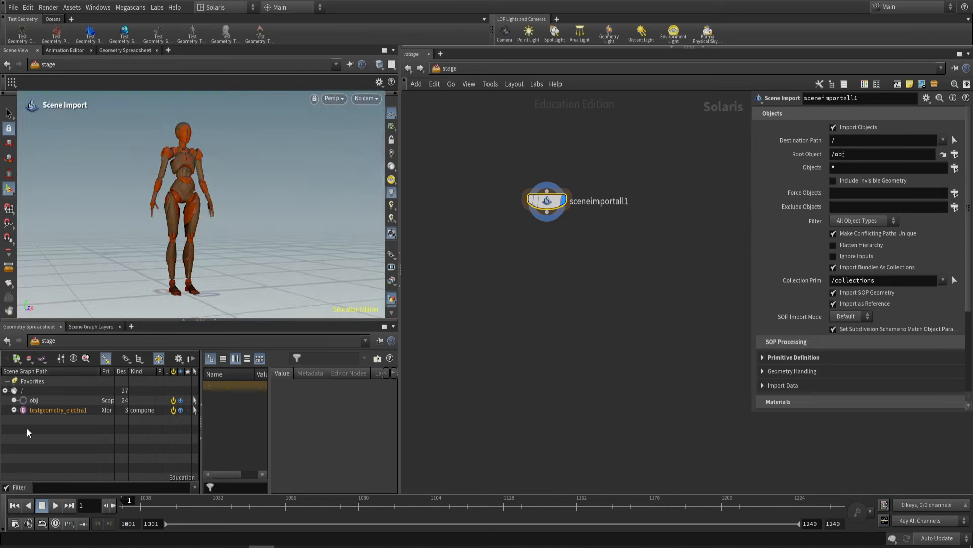
pyautogui.click(14, 400)
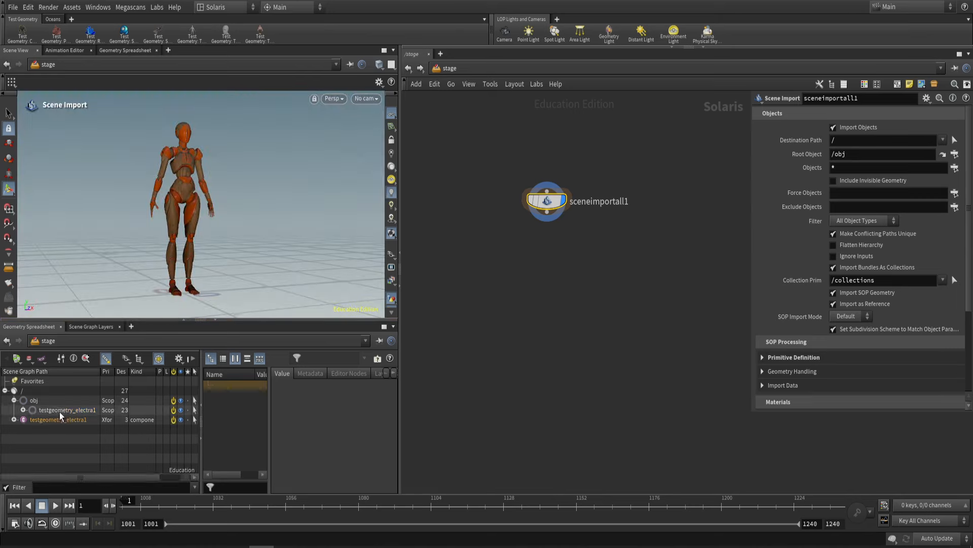
pyautogui.click(15, 420)
pyautogui.click(51, 429)
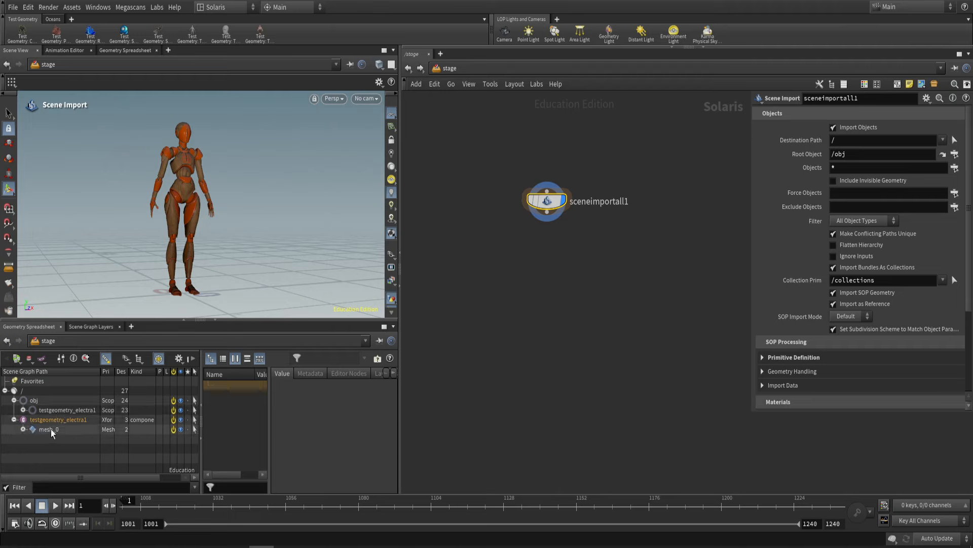
pyautogui.click(22, 429)
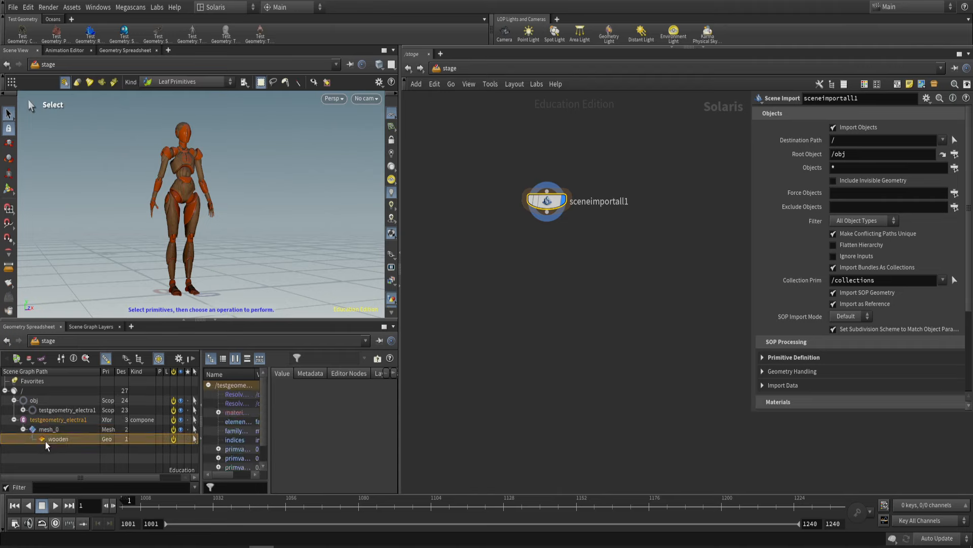
pyautogui.click(51, 410)
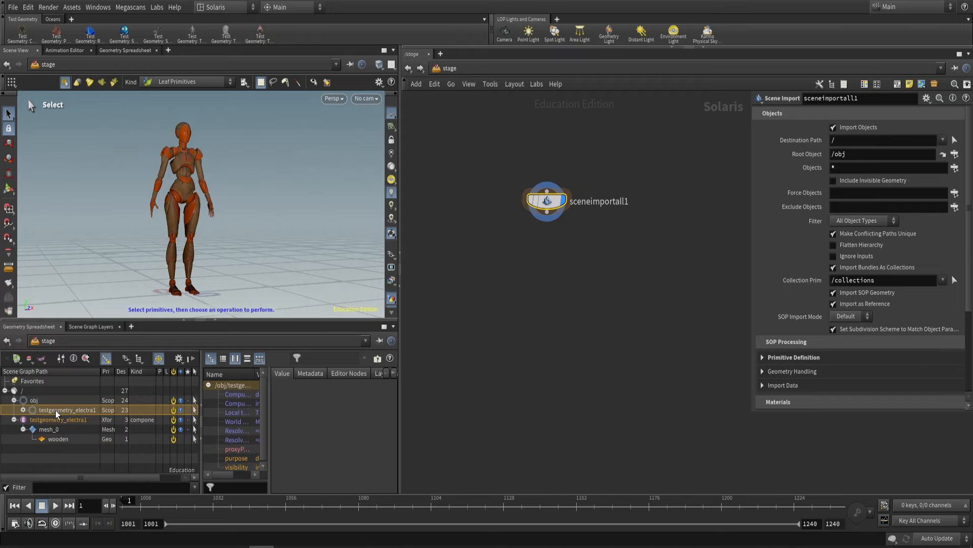
pyautogui.click(15, 420)
pyautogui.click(51, 419)
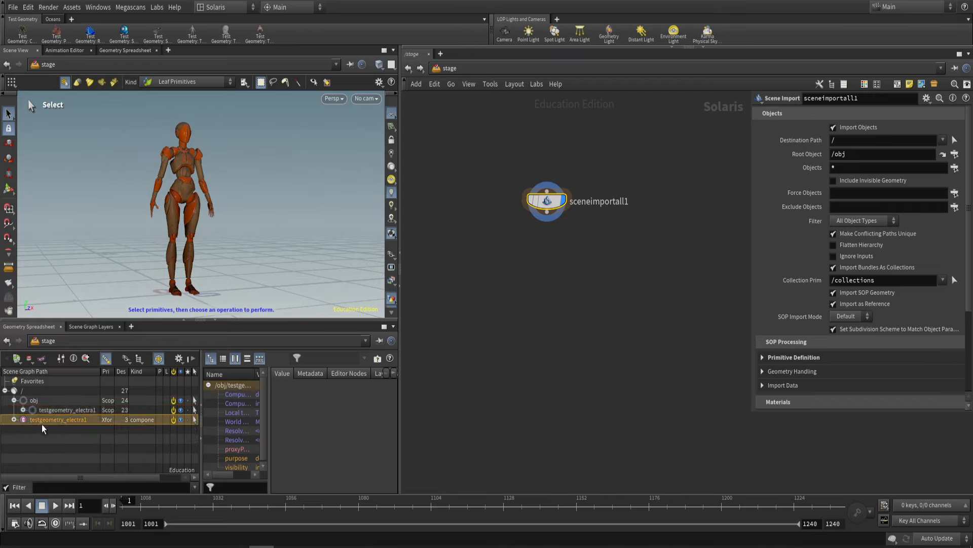
pyautogui.click(15, 419)
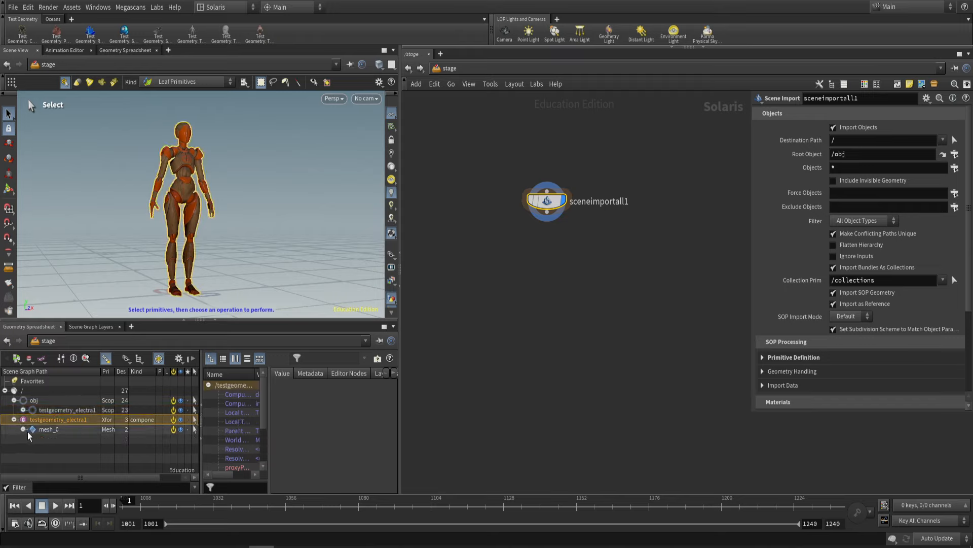
pyautogui.click(14, 419)
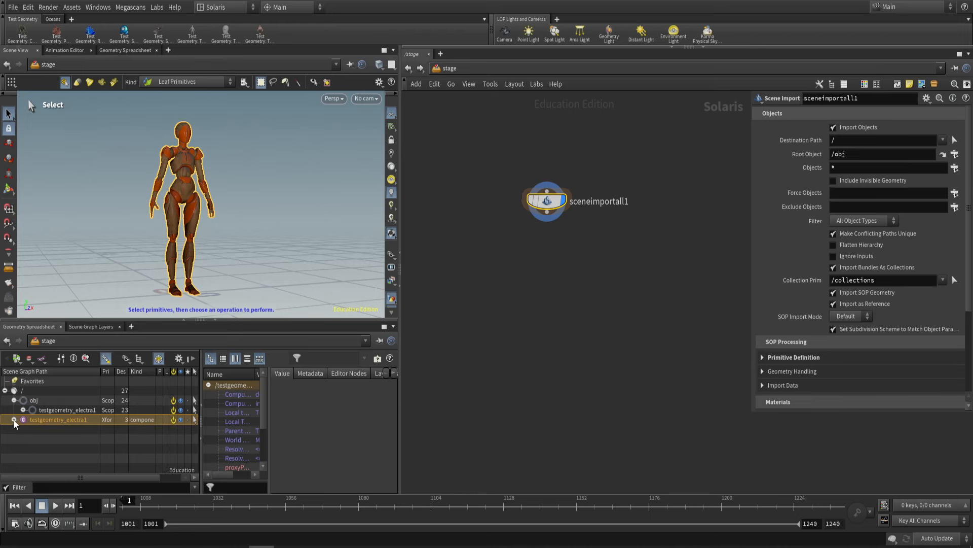
pyautogui.click(16, 410)
pyautogui.click(15, 400)
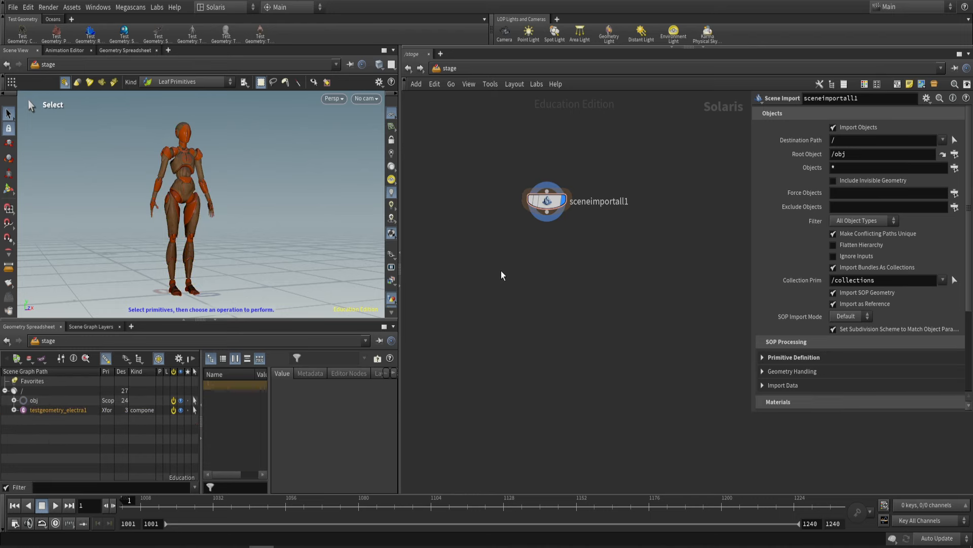
# - Go back from the stage to the object network, checking the Null setup inside testgeometry_electra1 on the way
pyautogui.click(408, 68)
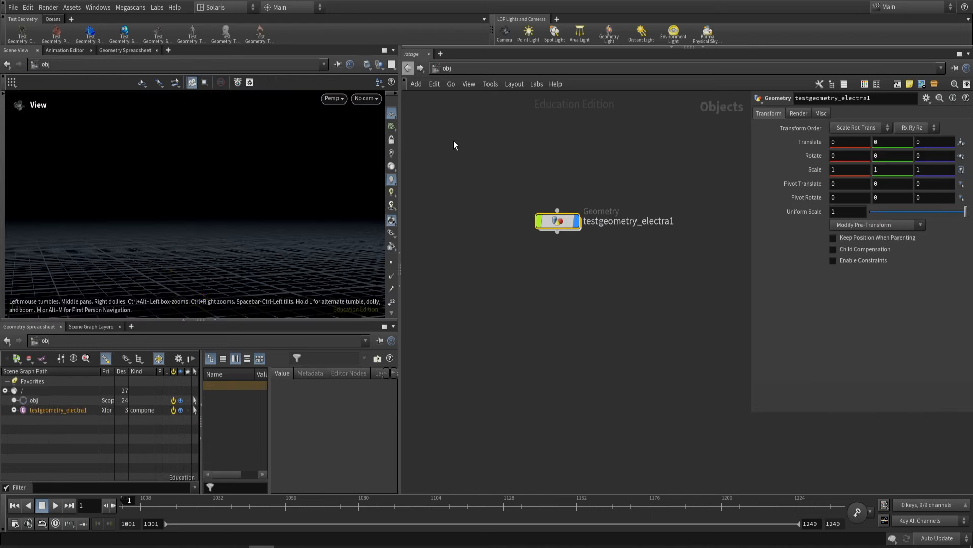
pyautogui.doubleClick(543, 217)
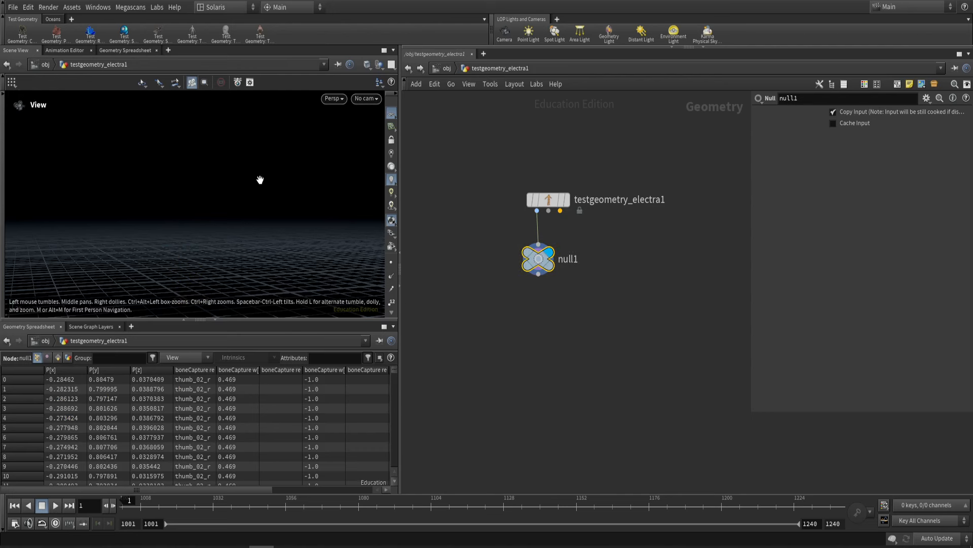
pyautogui.click(363, 100)
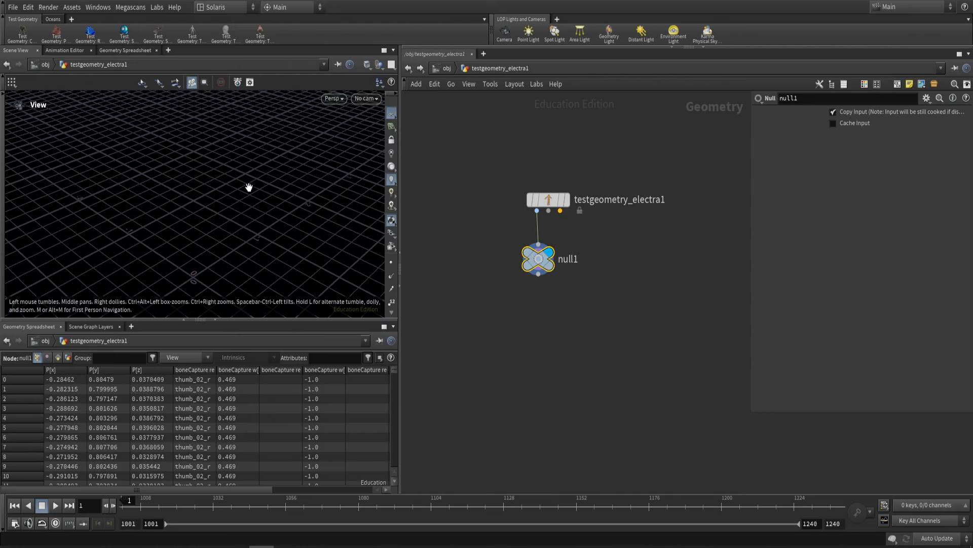
pyautogui.click(221, 6)
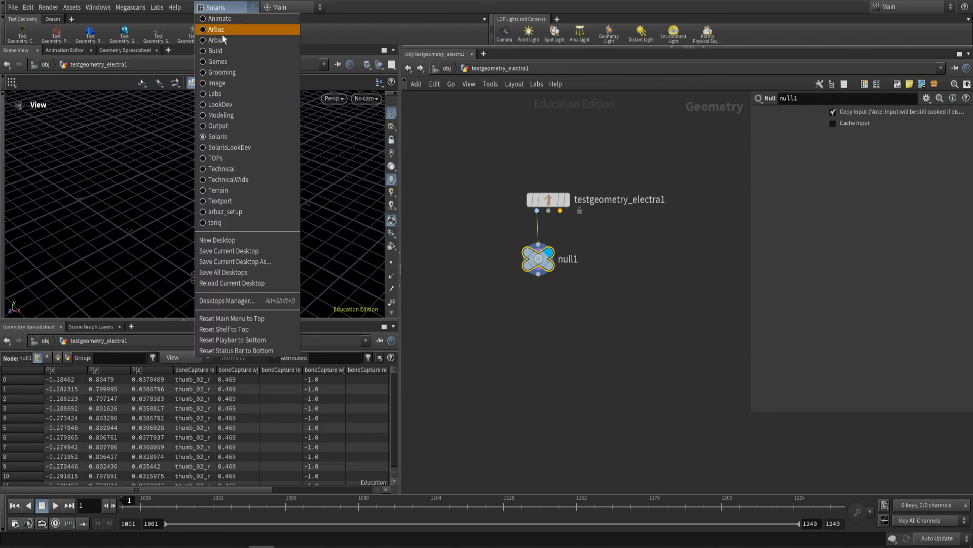
pyautogui.click(456, 76)
pyautogui.click(448, 68)
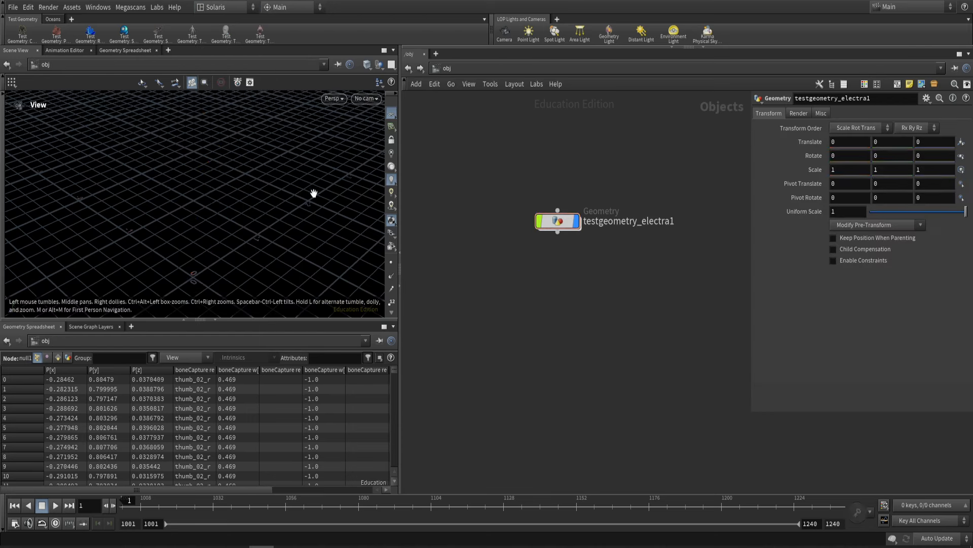
# - Look inside testgeometry_electra1, move the timeline to the start frame 1001, and return to the object network
pyautogui.moveTo(313, 193); pyautogui.dragTo(261, 213)
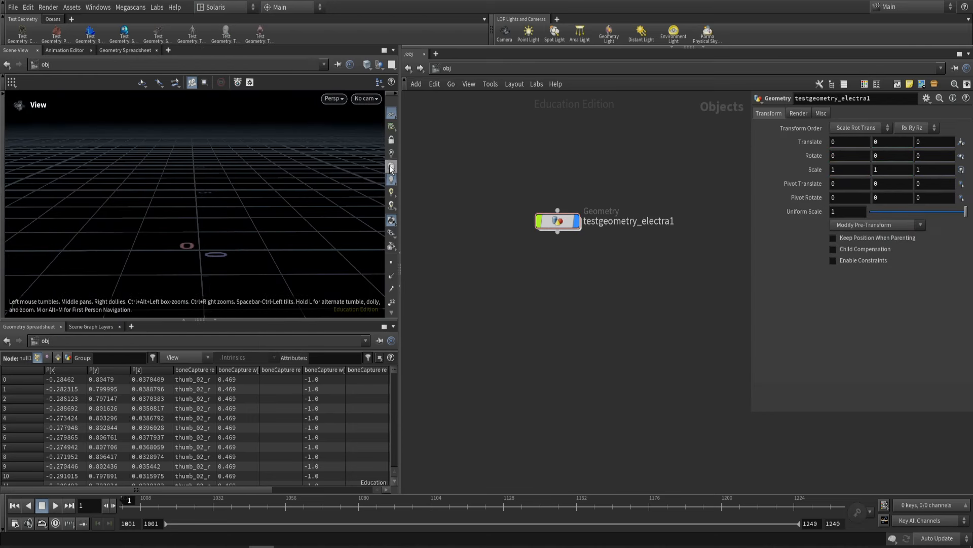
pyautogui.press('g')
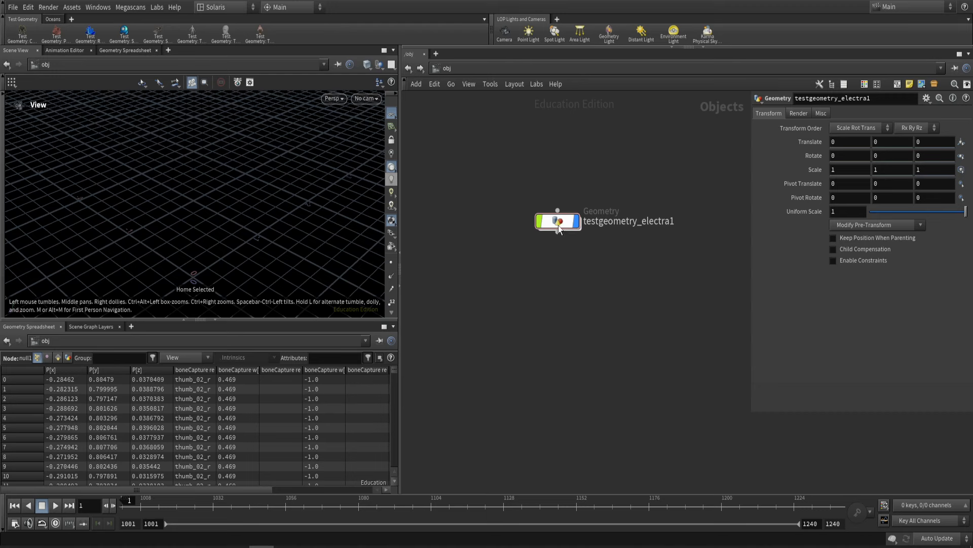
pyautogui.doubleClick(559, 223)
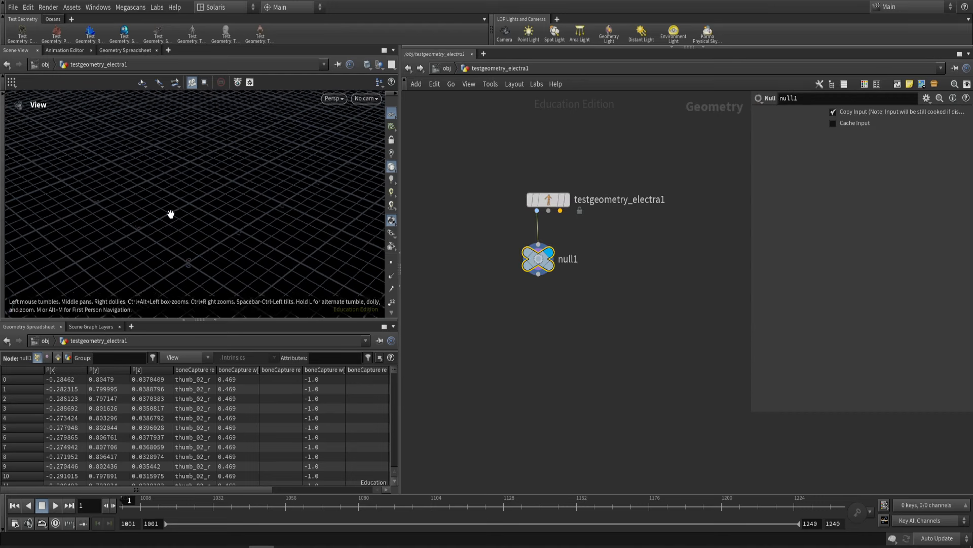
pyautogui.moveTo(171, 214); pyautogui.dragTo(216, 226)
pyautogui.click(18, 505)
pyautogui.moveTo(489, 306); pyautogui.dragTo(669, 195)
pyautogui.click(446, 69)
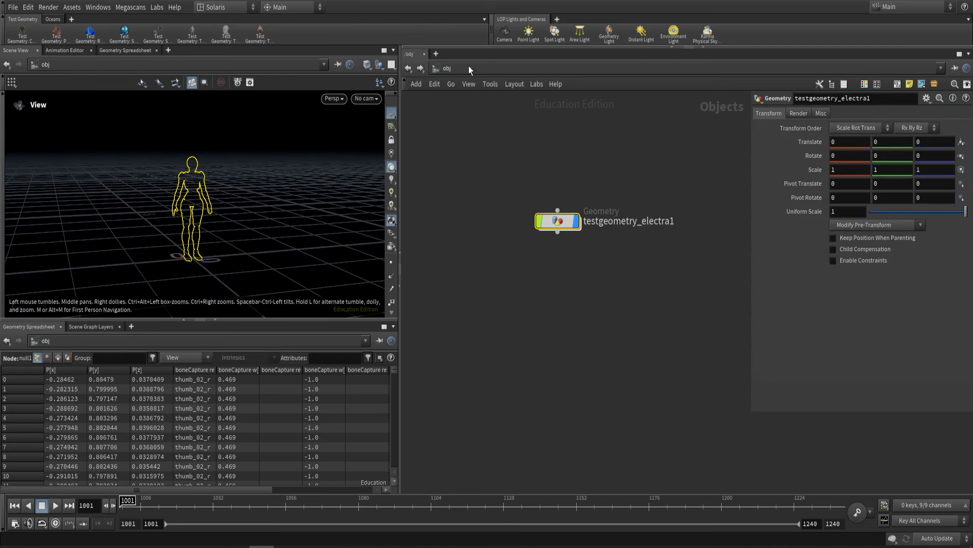
# - Switch to the stage network and view the imported character's mesh framed in the viewport
pyautogui.click(469, 67)
pyautogui.click(487, 150)
pyautogui.keyDown('alt'); pyautogui.moveTo(269, 236); pyautogui.dragTo(135, 251); pyautogui.keyUp('alt')
pyautogui.keyDown('alt'); pyautogui.moveTo(134, 251); pyautogui.dragTo(254, 197, button='middle'); pyautogui.keyUp('alt')
pyautogui.keyDown('alt'); pyautogui.moveTo(253, 198); pyautogui.dragTo(185, 211, button='right'); pyautogui.keyUp('alt')
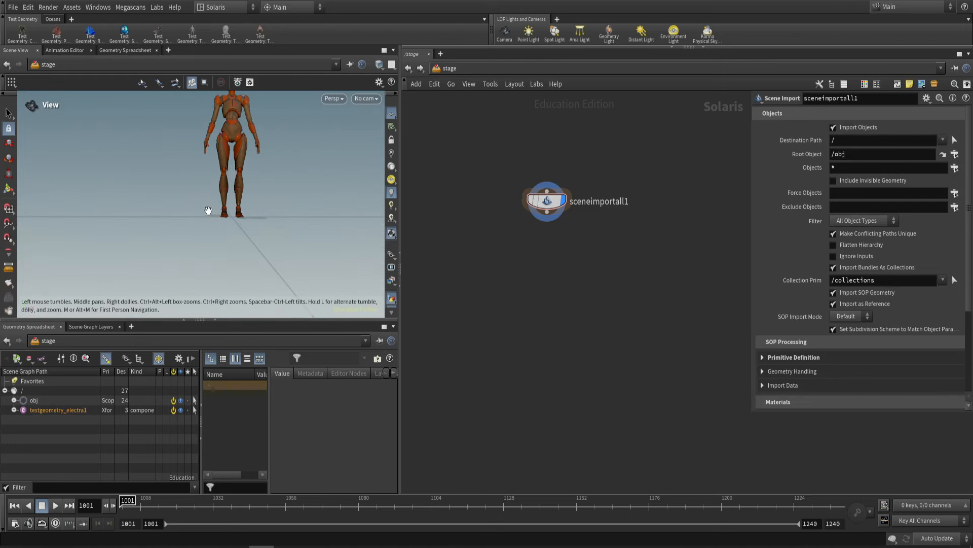
pyautogui.keyDown('alt'); pyautogui.moveTo(208, 210); pyautogui.dragTo(221, 228); pyautogui.keyUp('alt')
pyautogui.click(218, 223)
pyautogui.hotkey('space', 'g')
pyautogui.keyDown('alt'); pyautogui.moveTo(178, 202); pyautogui.dragTo(240, 175); pyautogui.keyUp('alt')
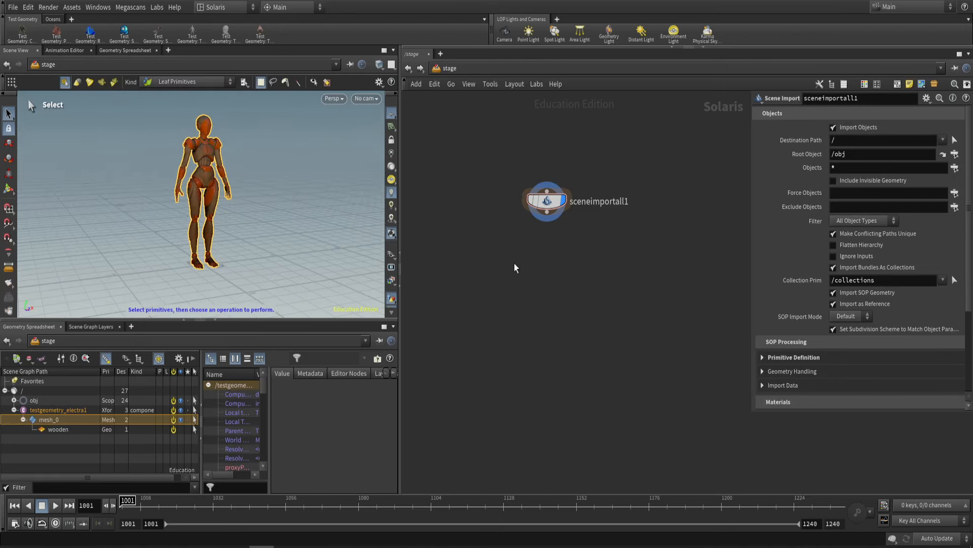
pyautogui.click(244, 255)
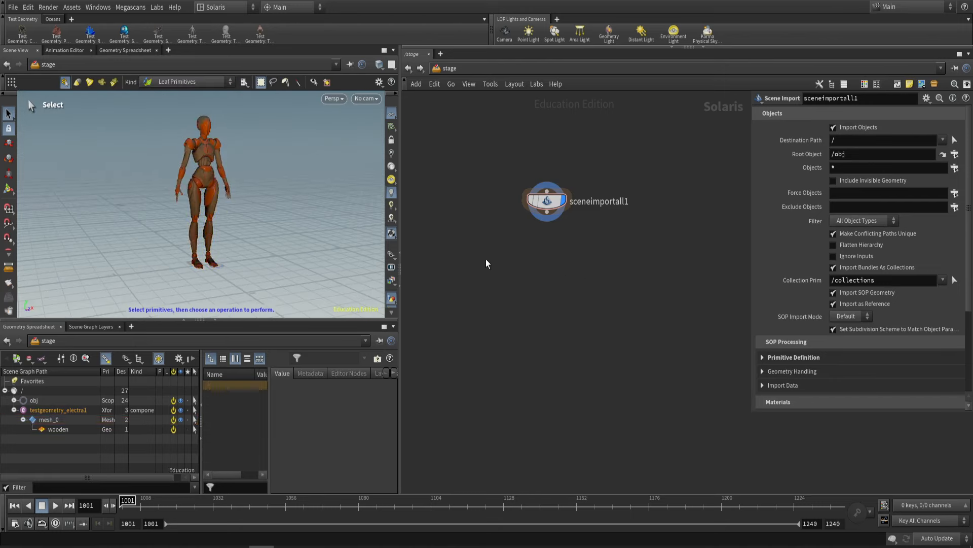
# - Flatten the imported materials' hierarchy in the Scene Import node and examine the metalic and wooden material primitives
pyautogui.click(49, 412)
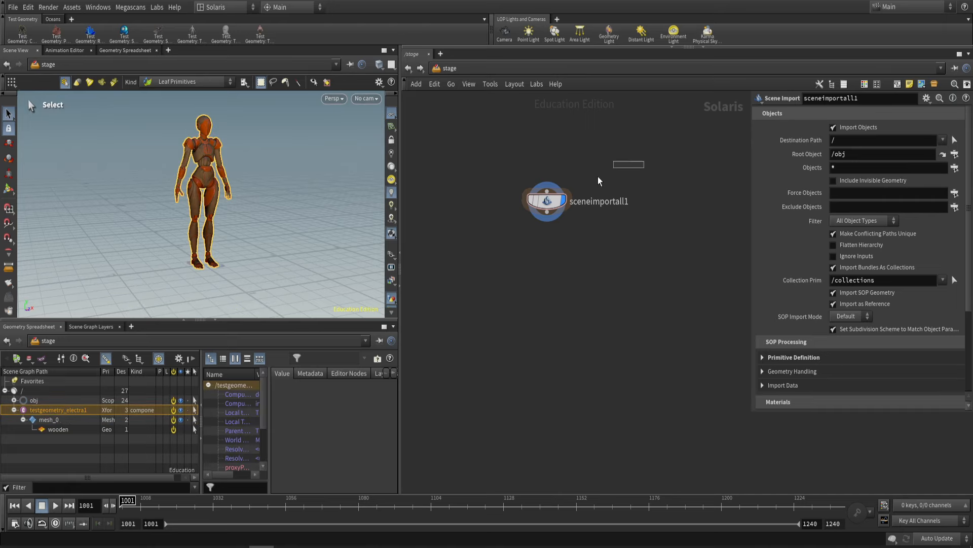
pyautogui.scroll(-5, 782, 333)
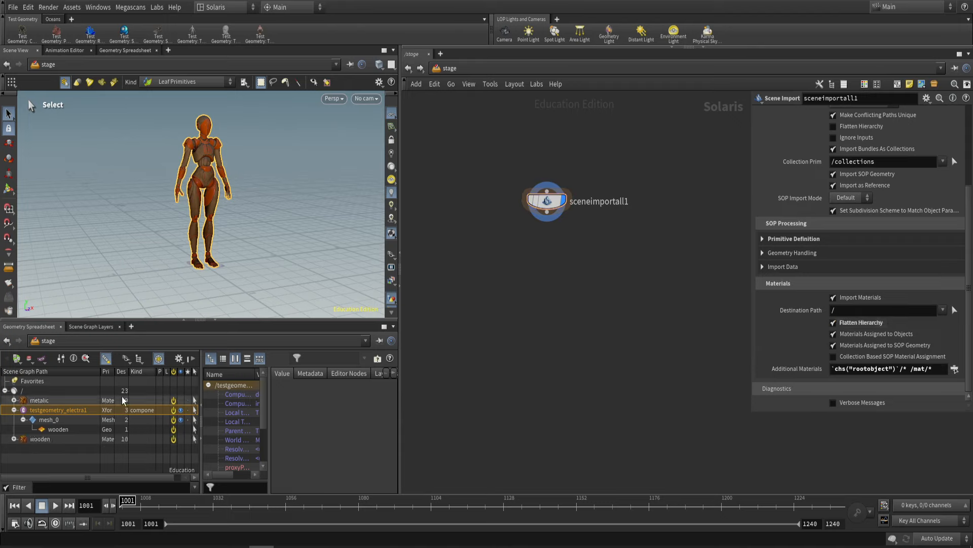
pyautogui.click(40, 402)
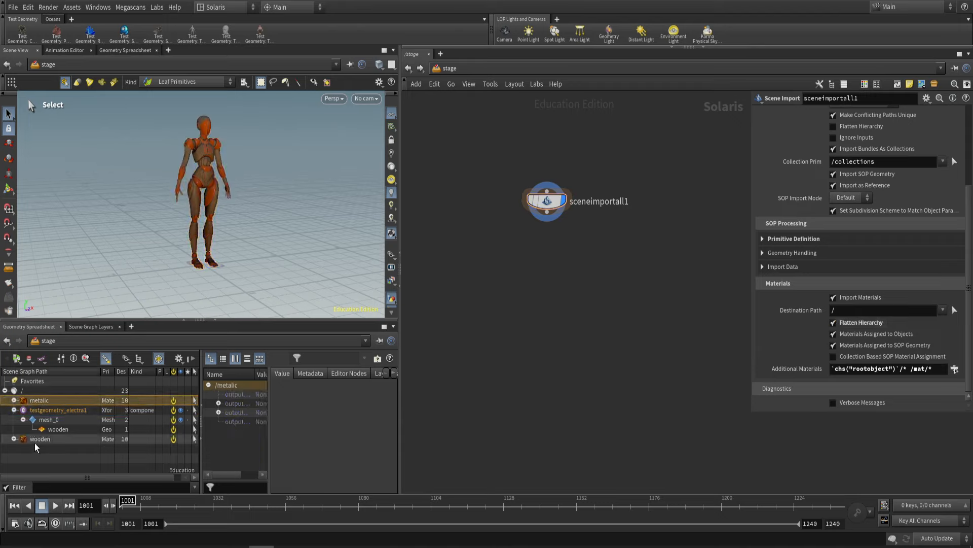
pyautogui.click(15, 400)
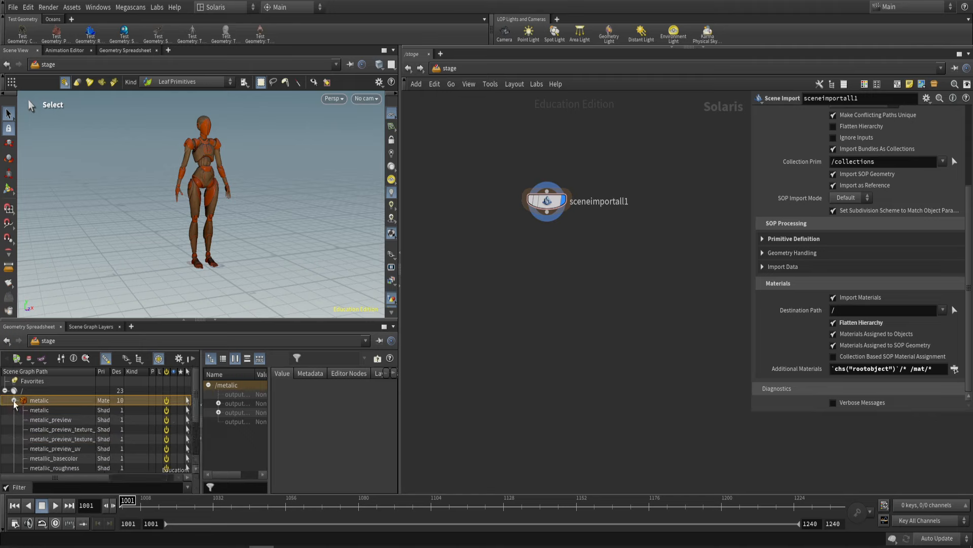
pyautogui.click(14, 400)
pyautogui.click(15, 438)
pyautogui.click(14, 439)
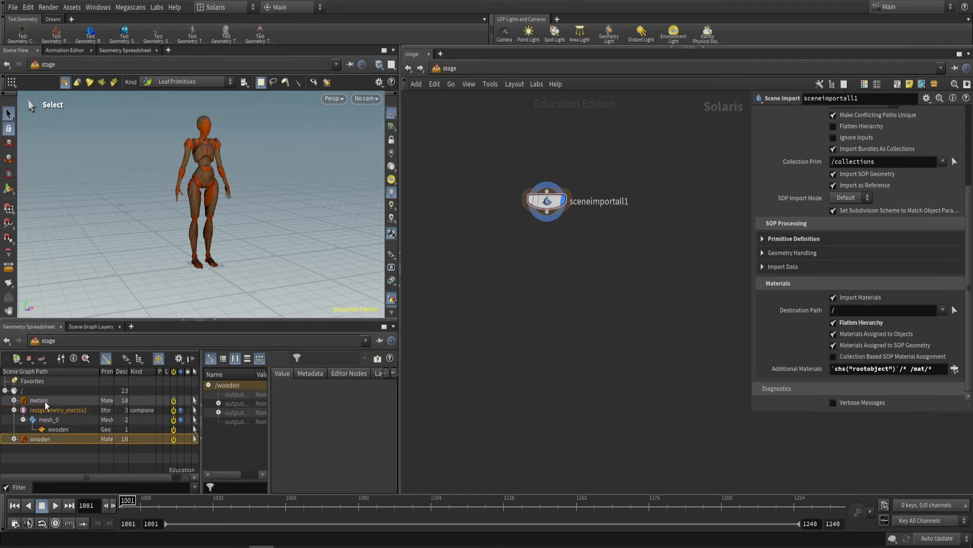
pyautogui.keyDown('alt'); pyautogui.moveTo(213, 190); pyautogui.dragTo(195, 189); pyautogui.keyUp('alt')
pyautogui.moveTo(196, 189)
pyautogui.keyDown('alt'); pyautogui.mouseDown(button='right')
pyautogui.moveTo(223, 195)
pyautogui.moveTo(205, 192)
pyautogui.mouseUp(button='right'); pyautogui.keyUp('alt')
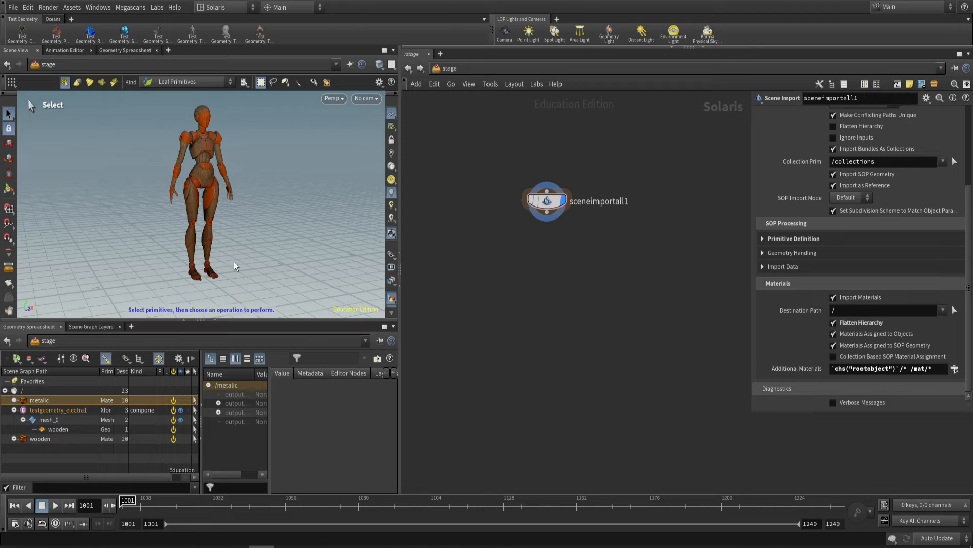
# - Turn off Flatten Hierarchy for the materials and expand obj in the scene graph down to the materials under matnet1
pyautogui.click(833, 323)
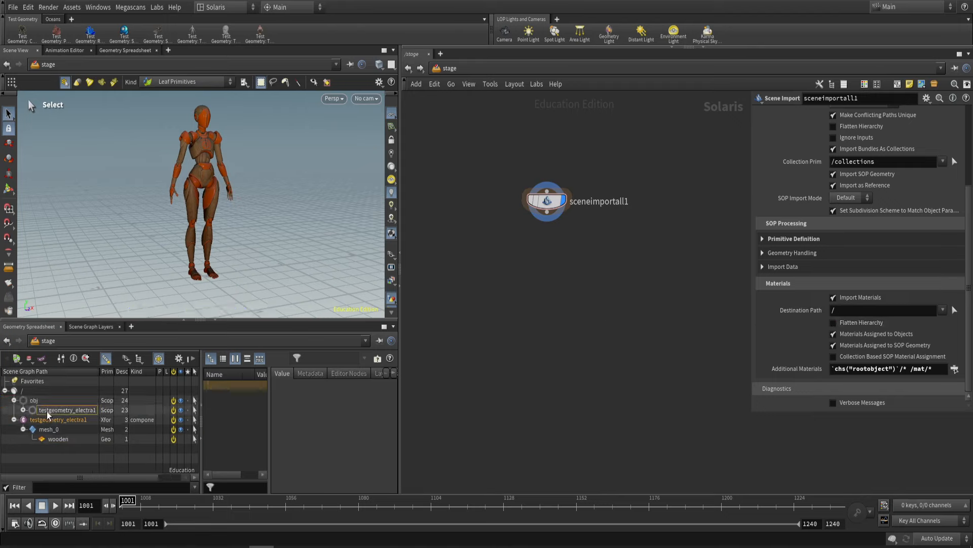
pyautogui.doubleClick(48, 412)
pyautogui.click(33, 420)
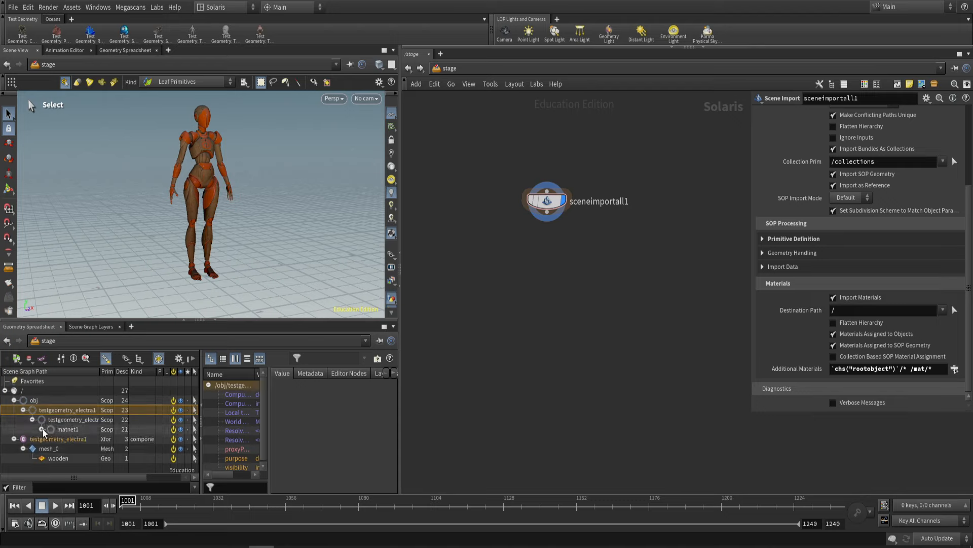
pyautogui.click(42, 430)
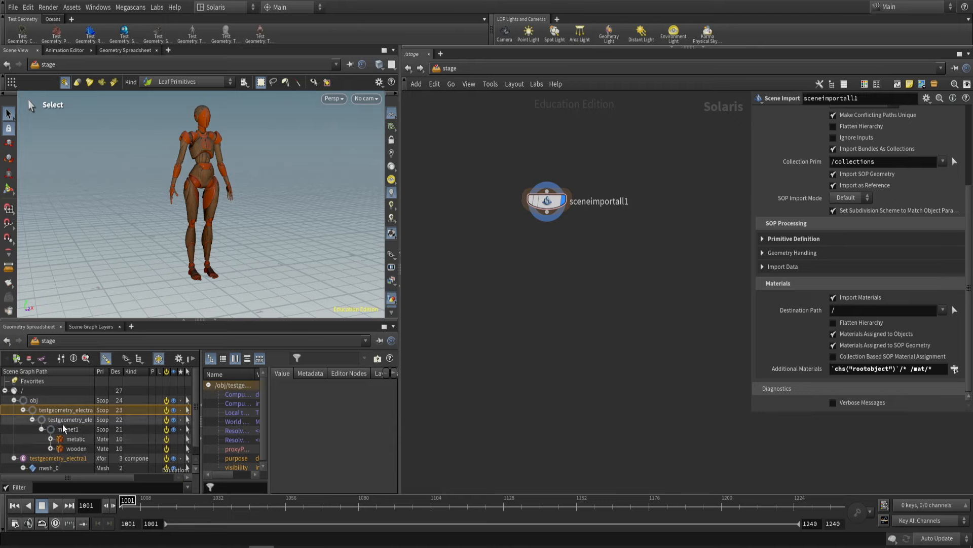
pyautogui.scroll(-1, 64, 449)
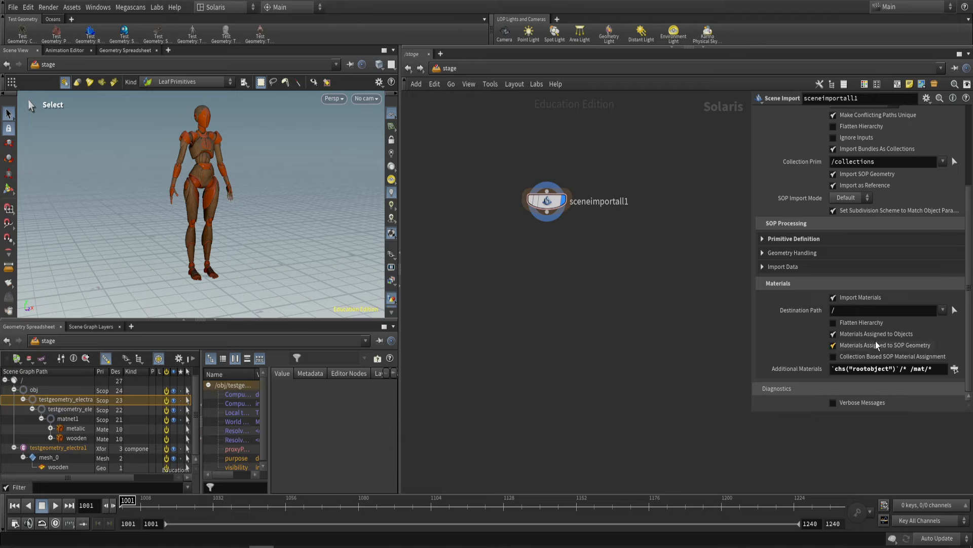
# - Turn Flatten Hierarchy back on for the materials and check the wooden material and the wooden subset under mesh_0
pyautogui.click(834, 323)
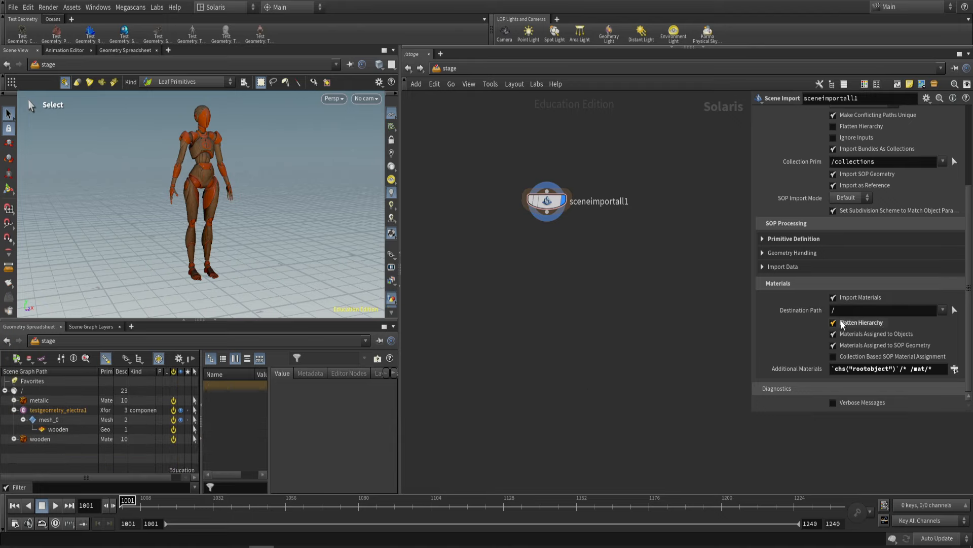
pyautogui.click(39, 439)
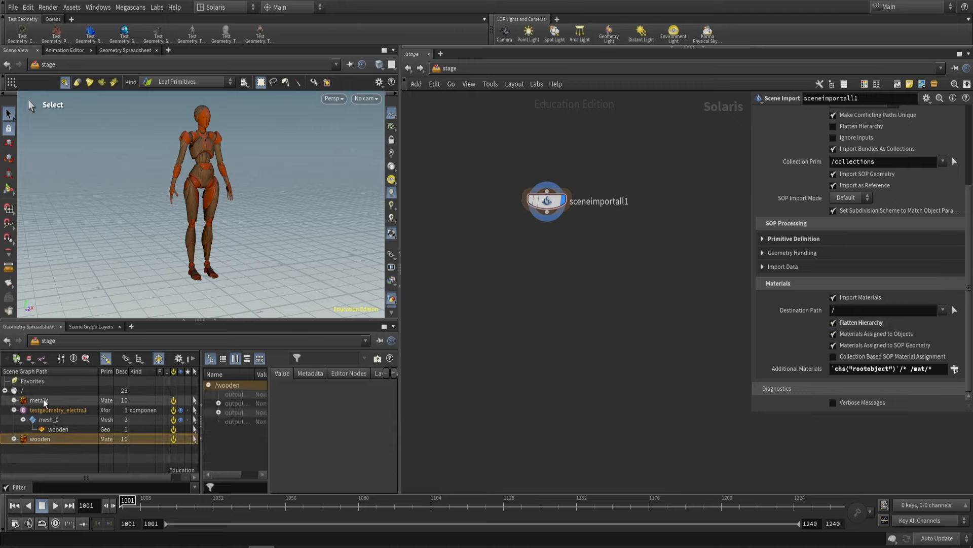
pyautogui.click(58, 429)
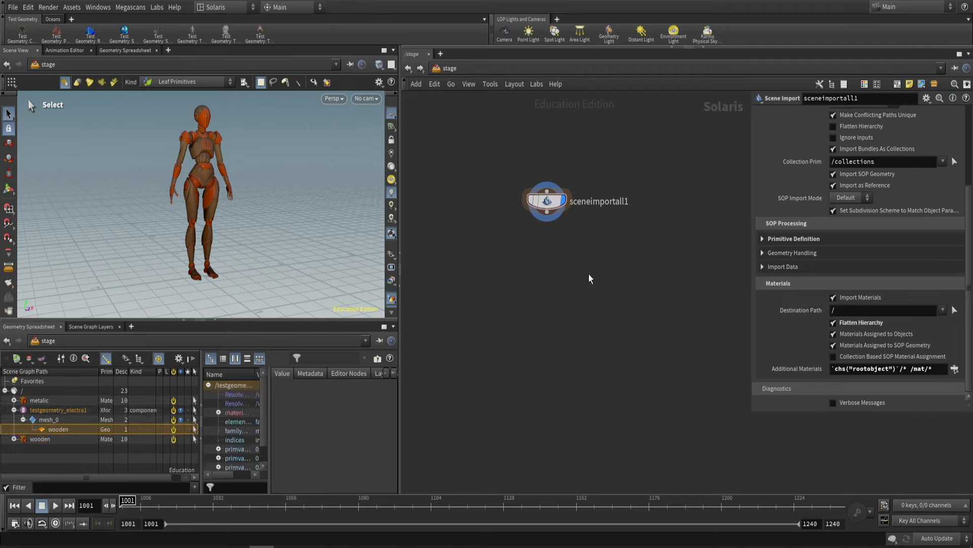
# - Delete the Scene Import node and add a SOP Import node to the stage network in its place
pyautogui.moveTo(581, 254); pyautogui.dragTo(649, 228)
pyautogui.moveTo(667, 235); pyautogui.dragTo(503, 161)
pyautogui.press('Delete')
pyautogui.press('Tab')
pyautogui.write('sop')
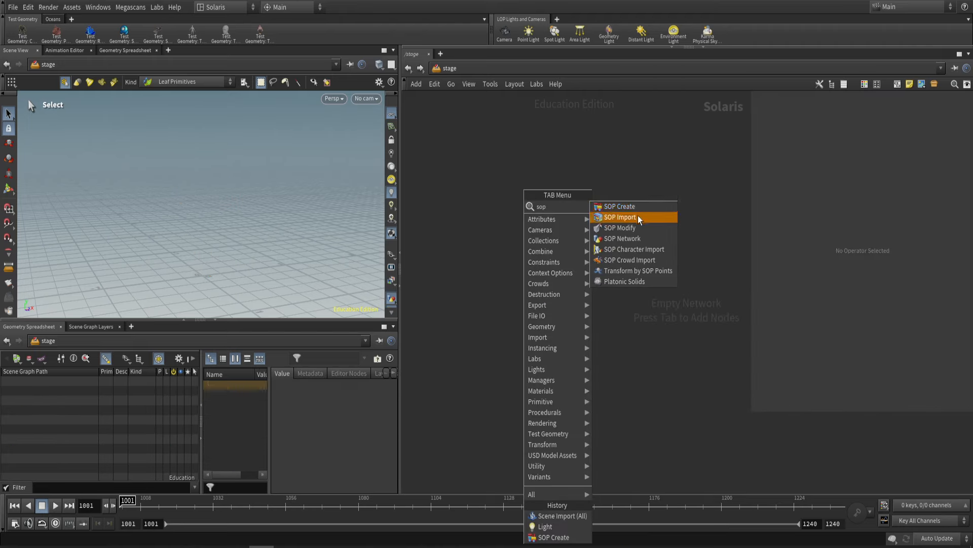
pyautogui.click(619, 217)
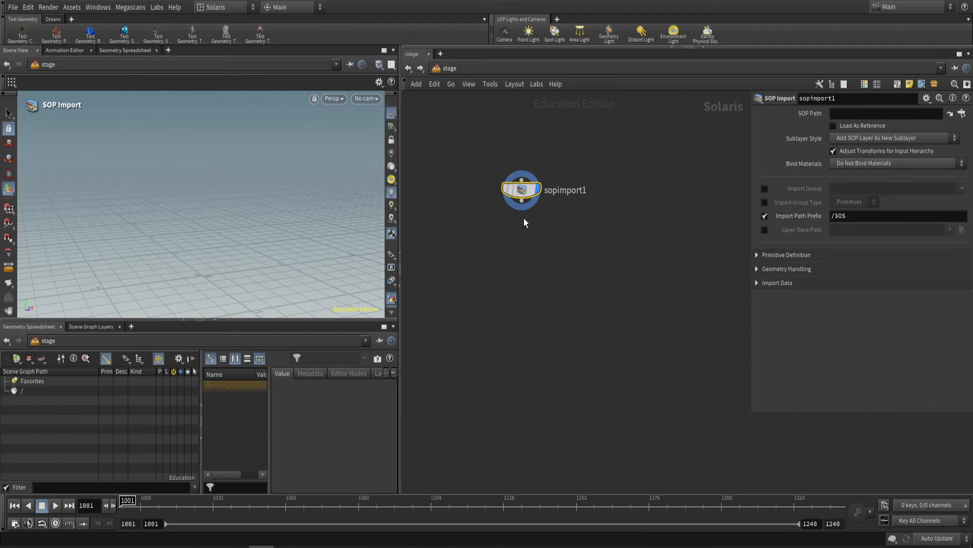
pyautogui.moveTo(487, 224); pyautogui.dragTo(635, 124)
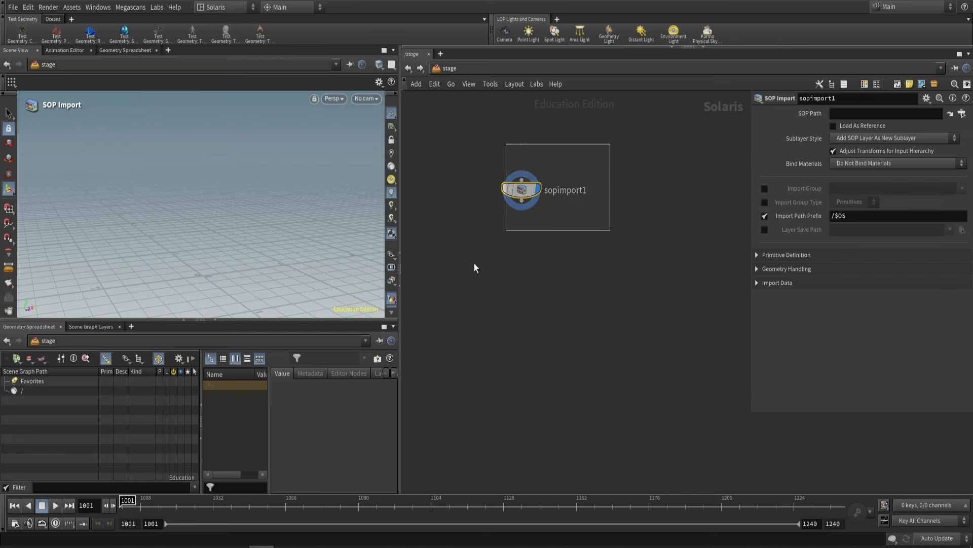
# - Copy the null1 node inside testgeometry_electra1 in the object network and return to the stage network
pyautogui.click(407, 68)
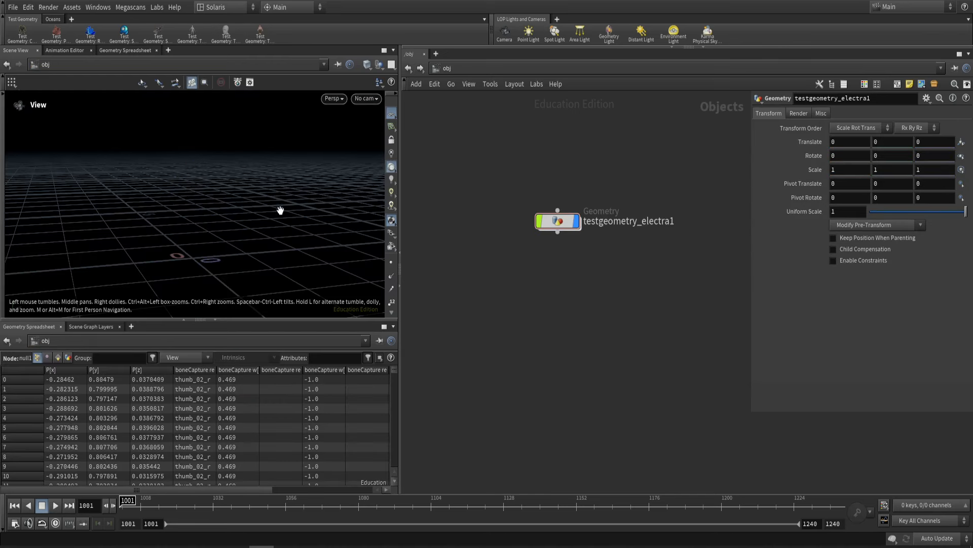
pyautogui.doubleClick(577, 222)
pyautogui.click(539, 260)
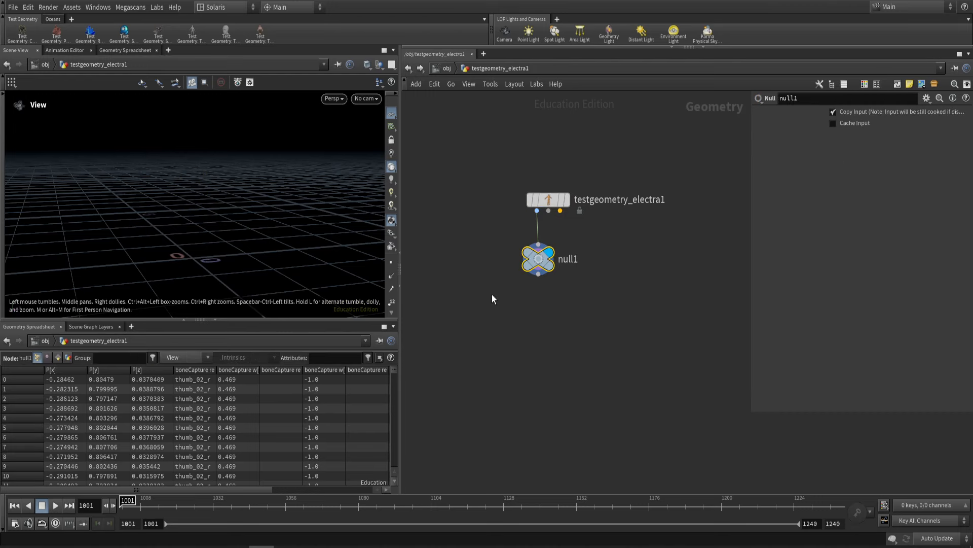
pyautogui.hotkey('ctrl', 'c')
pyautogui.click(442, 69)
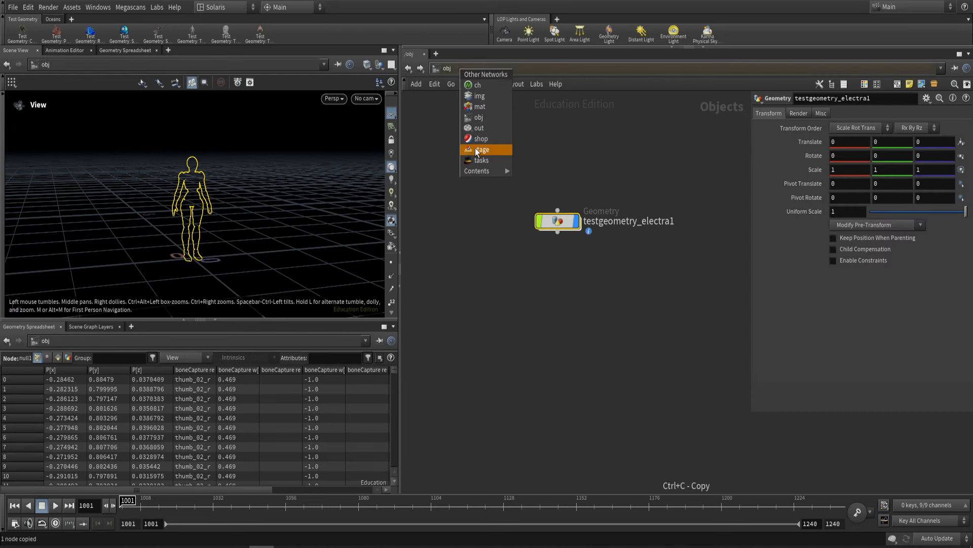
pyautogui.click(479, 144)
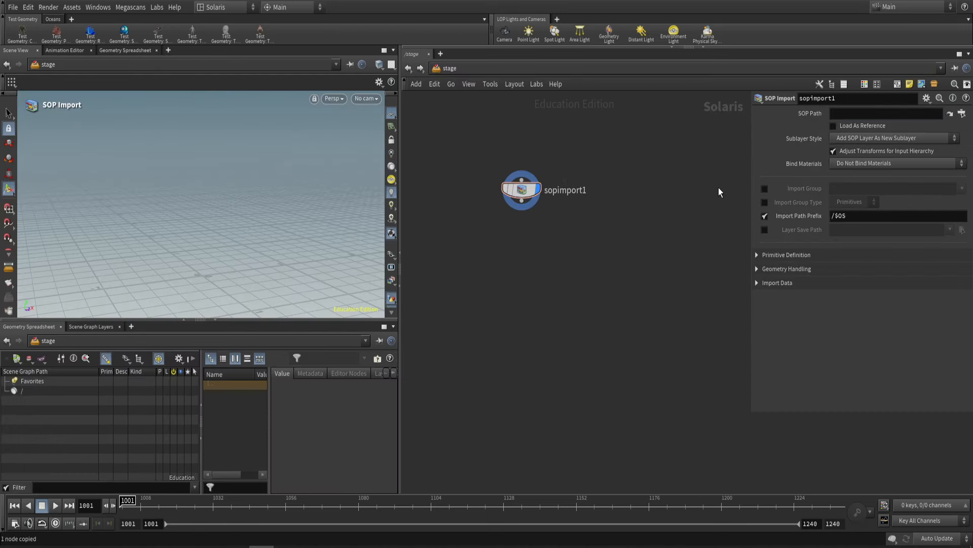
# - Set the SOP Import's SOP Path to /obj/testgeometry_electra1/null1 by pasting the copied node, and view the imported character
pyautogui.click(839, 111)
pyautogui.hotkey('ctrl', 'v')
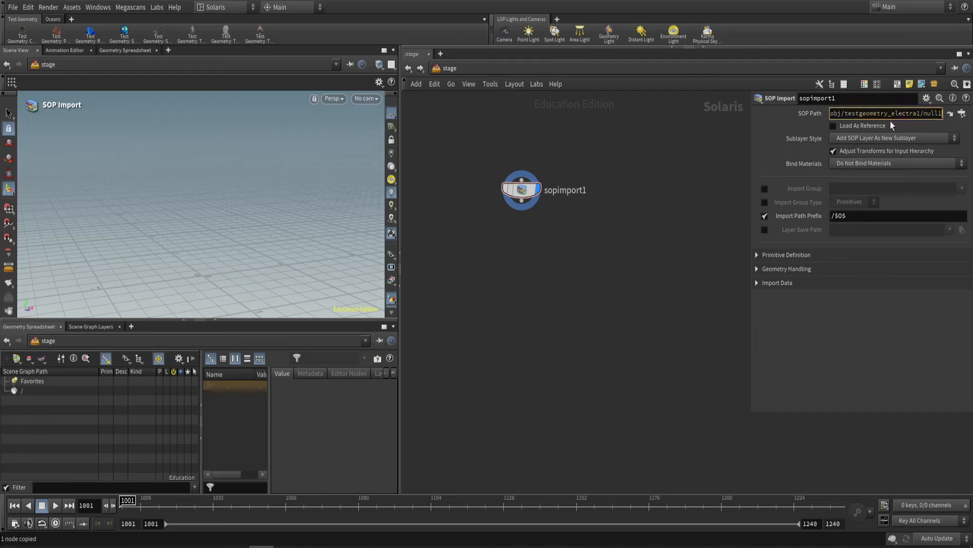
pyautogui.press('Return')
pyautogui.hotkey('space', 'g')
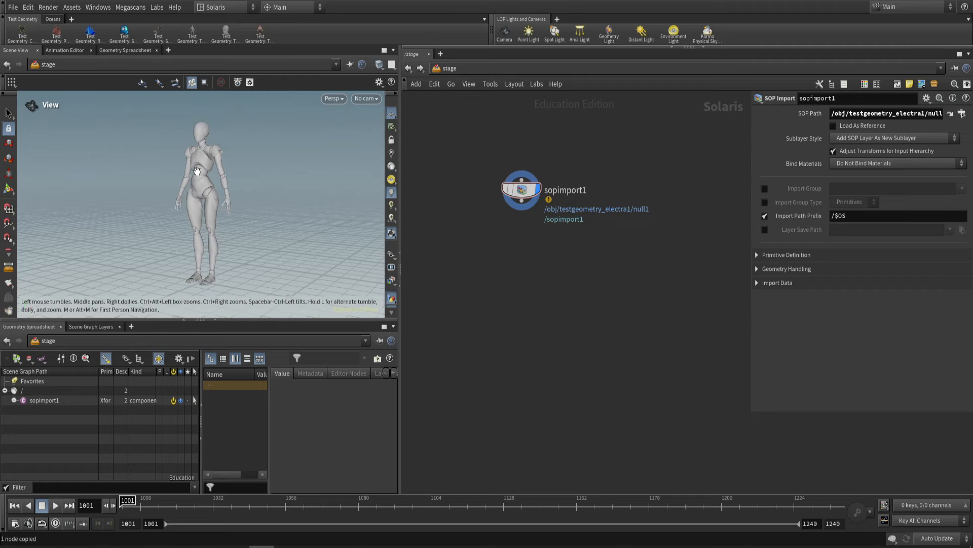
pyautogui.keyDown('alt'); pyautogui.moveTo(188, 173); pyautogui.dragTo(227, 161); pyautogui.keyUp('alt')
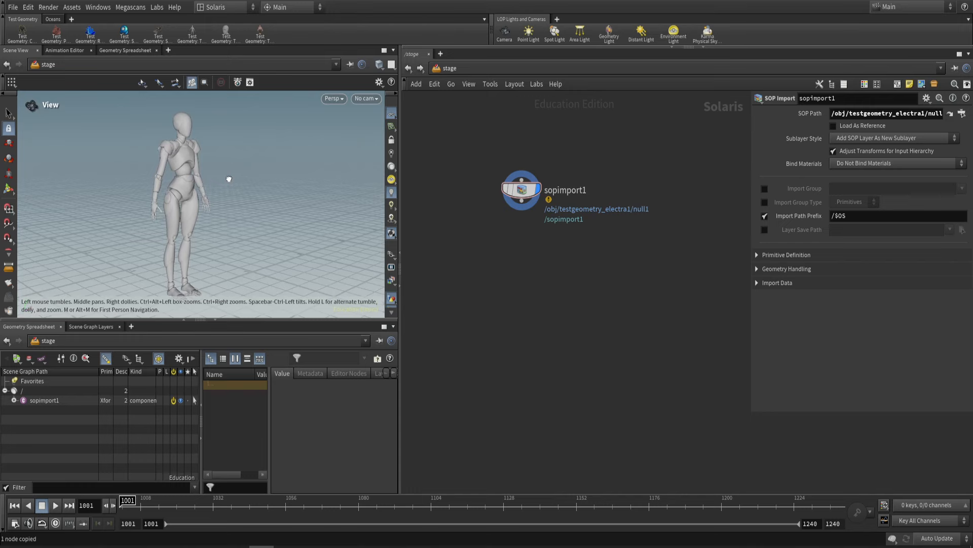
pyautogui.keyDown('alt'); pyautogui.moveTo(183, 172); pyautogui.dragTo(202, 175); pyautogui.keyUp('alt')
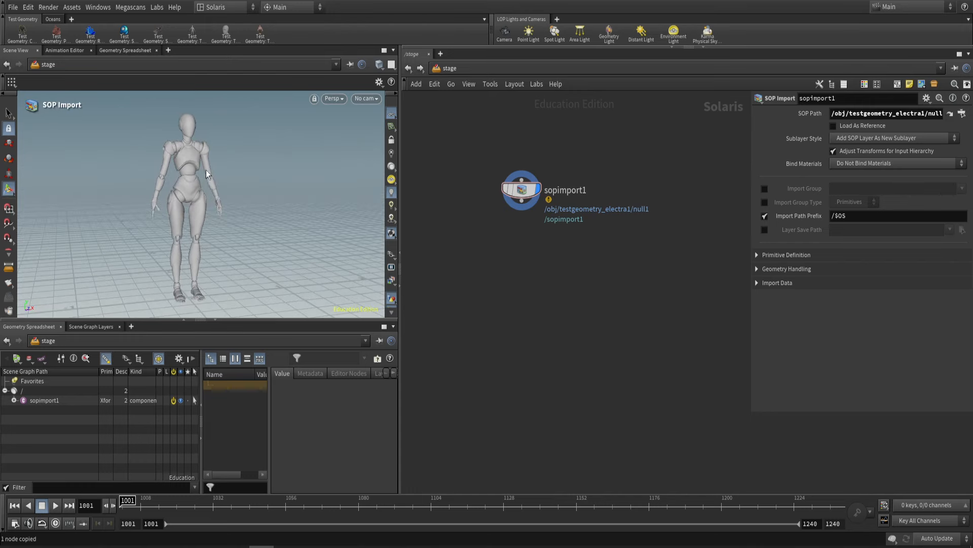
pyautogui.press('Escape')
pyautogui.moveTo(205, 169); pyautogui.dragTo(180, 172)
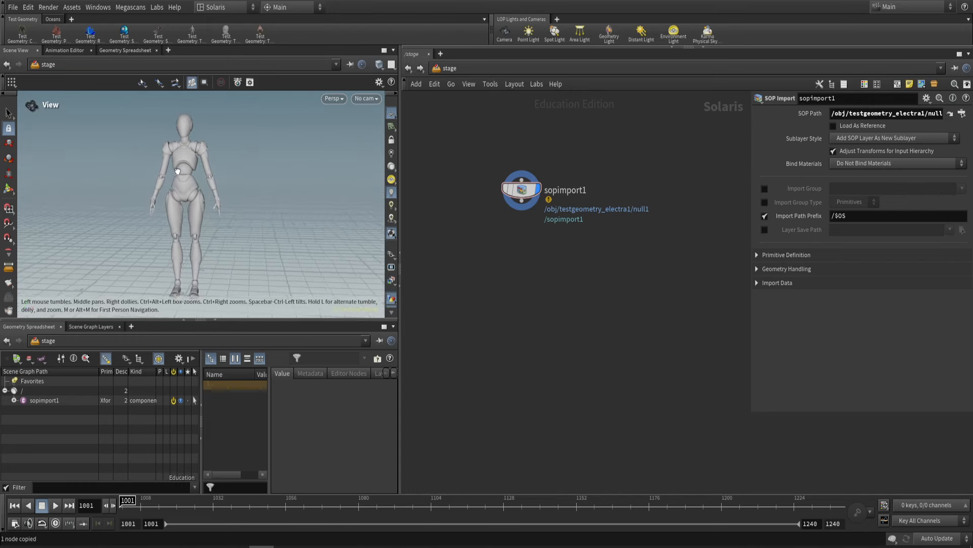
pyautogui.press('Return')
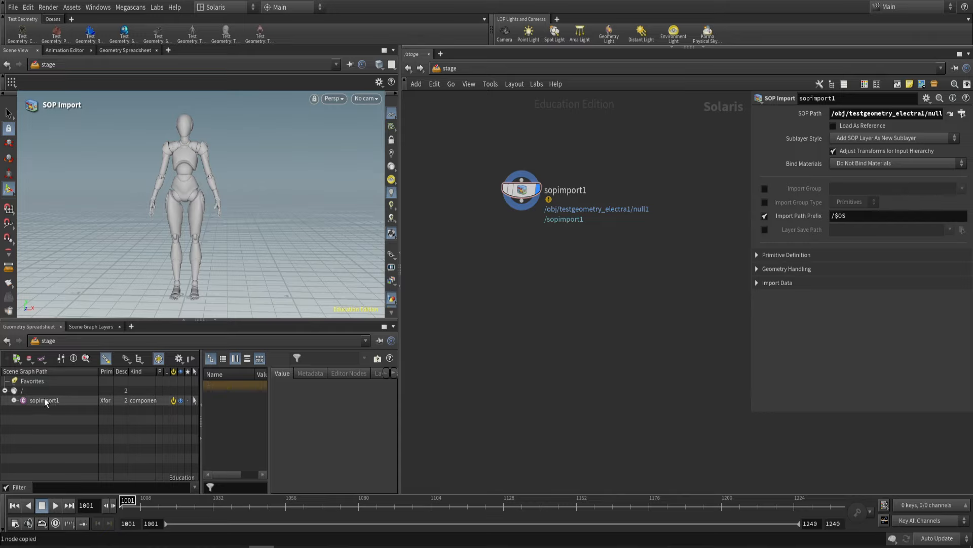
# - Rename the SOP Import node as alexa
pyautogui.doubleClick(565, 189)
pyautogui.write('a')
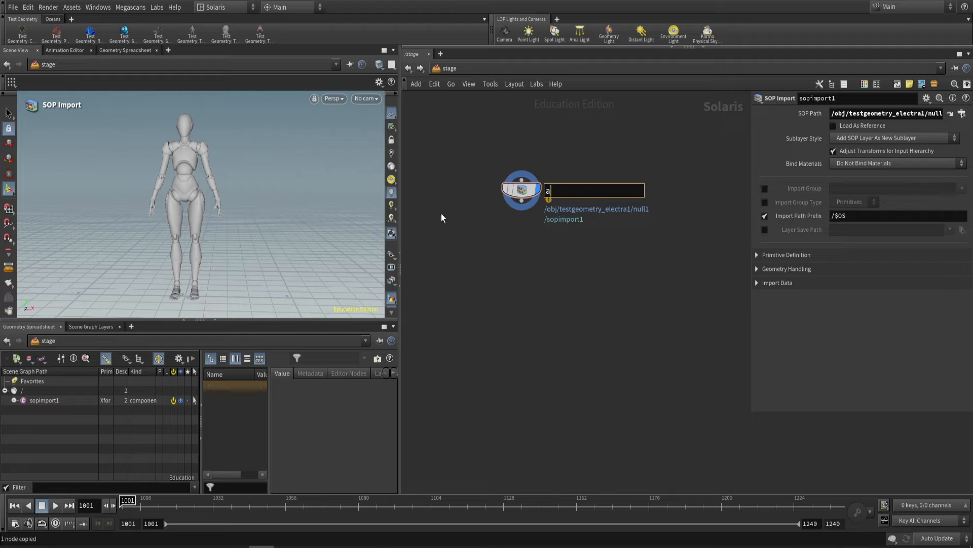
pyautogui.write('lexa')
pyautogui.press('Return')
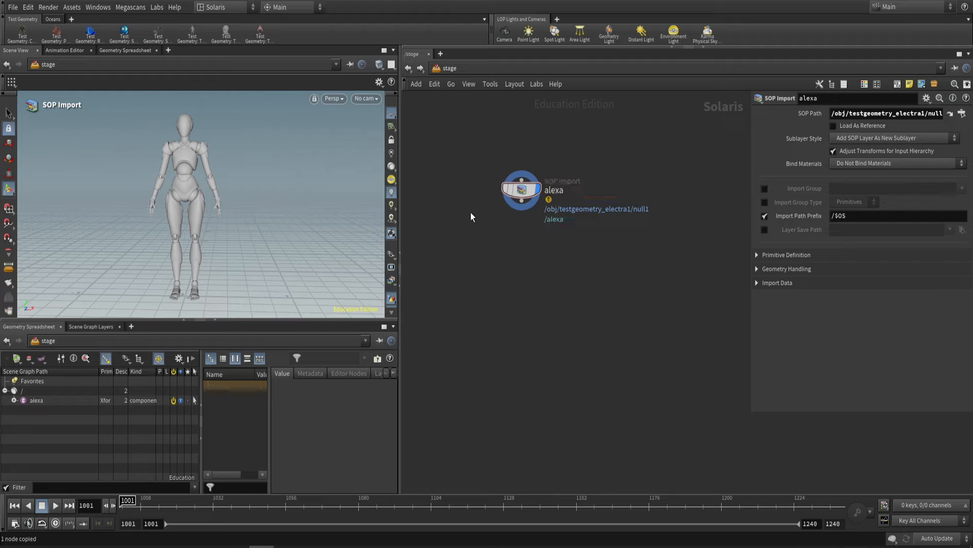
# - Expand alexa in the scene graph, then insert a Name node between testgeometry_electra1 and null1 in the source geometry network
pyautogui.click(14, 400)
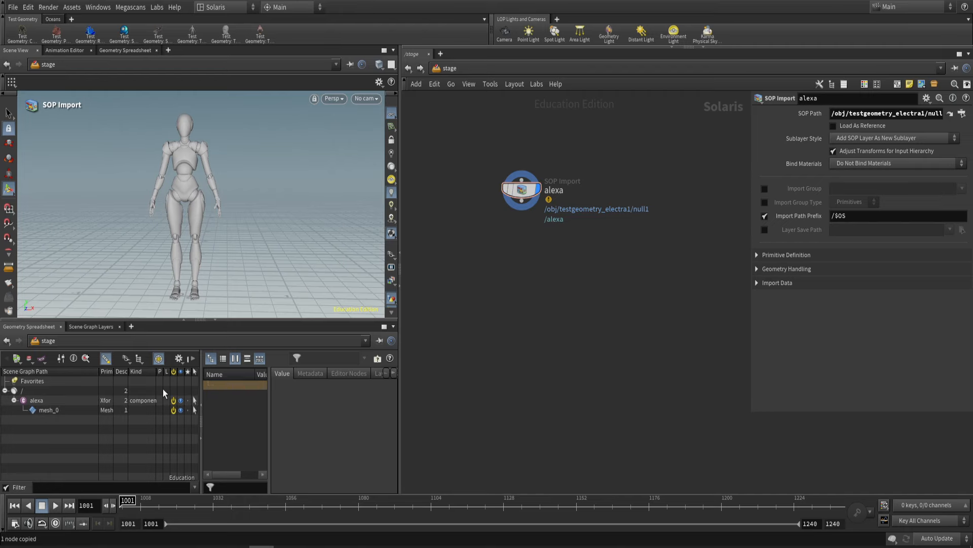
pyautogui.click(951, 113)
pyautogui.moveTo(551, 259); pyautogui.dragTo(545, 306)
pyautogui.press('Tab')
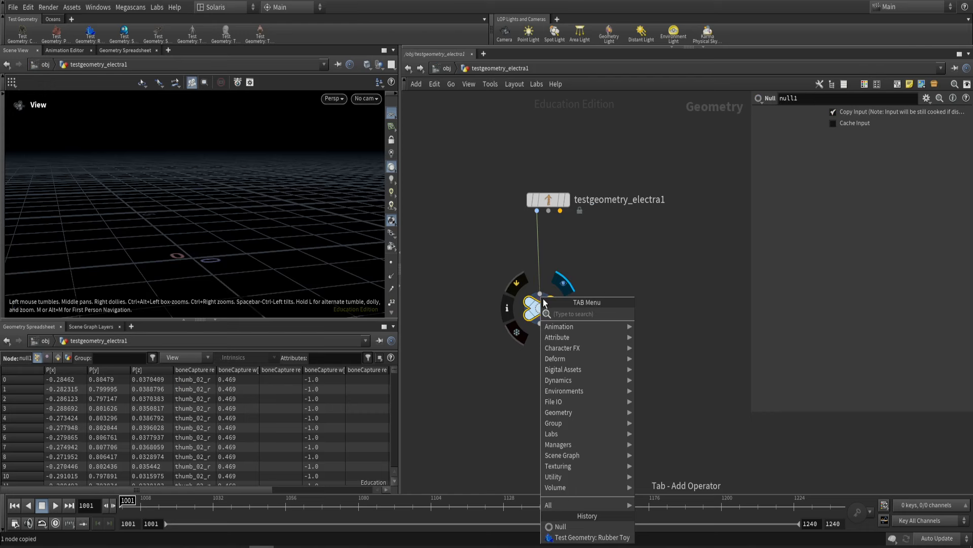
pyautogui.write('name')
pyautogui.press('Return')
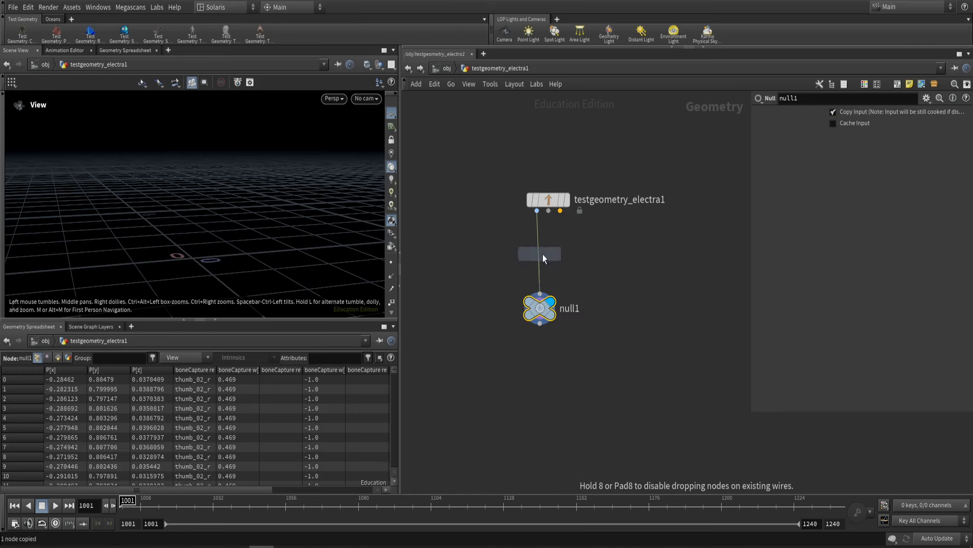
pyautogui.click(543, 256)
# - Set the Name node's Name value to alexa_mesh and select null1
pyautogui.click(883, 195)
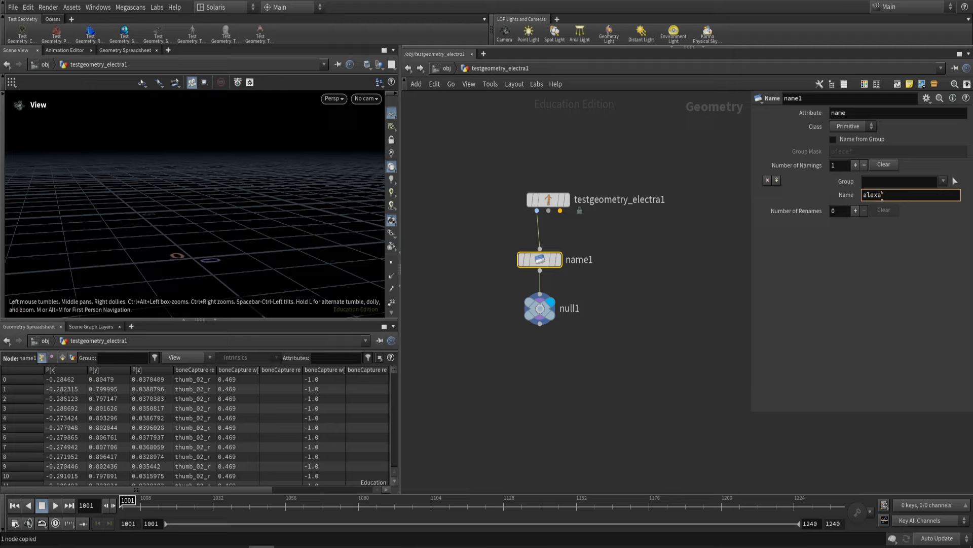
pyautogui.write('alexa_mesh')
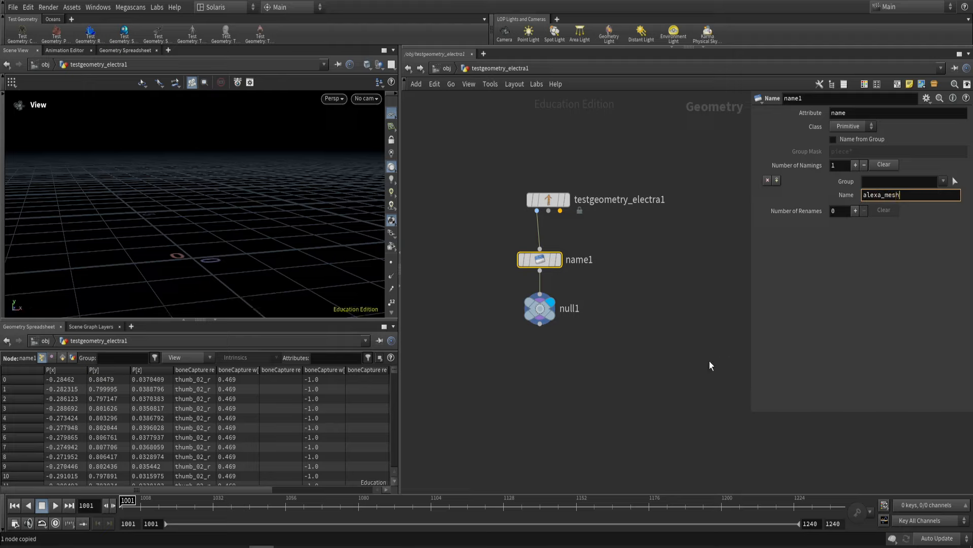
pyautogui.click(710, 361)
pyautogui.click(541, 309)
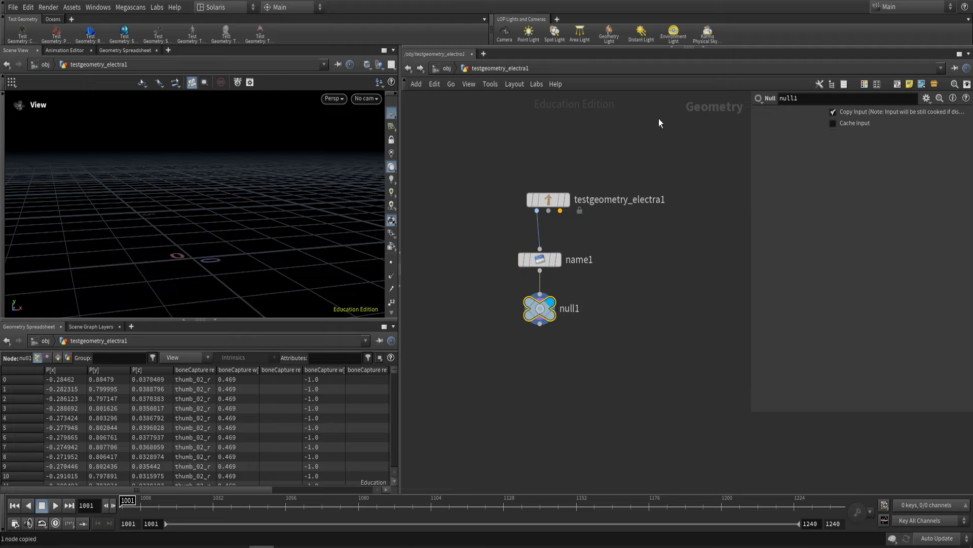
# - Return to the stage network and examine the alexa primitive and its child mesh in the scene graph hierarchy
pyautogui.click(454, 68)
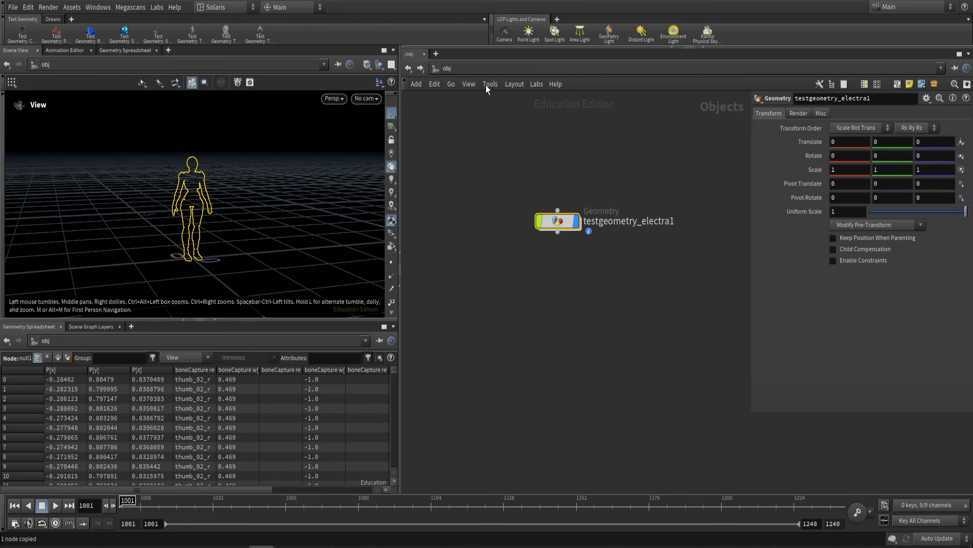
pyautogui.click(470, 68)
pyautogui.click(488, 153)
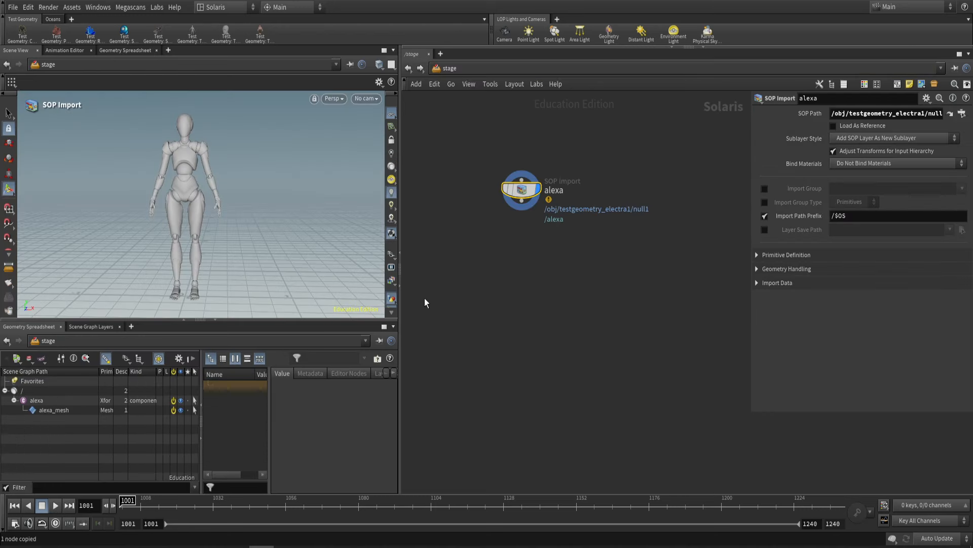
pyautogui.click(14, 400)
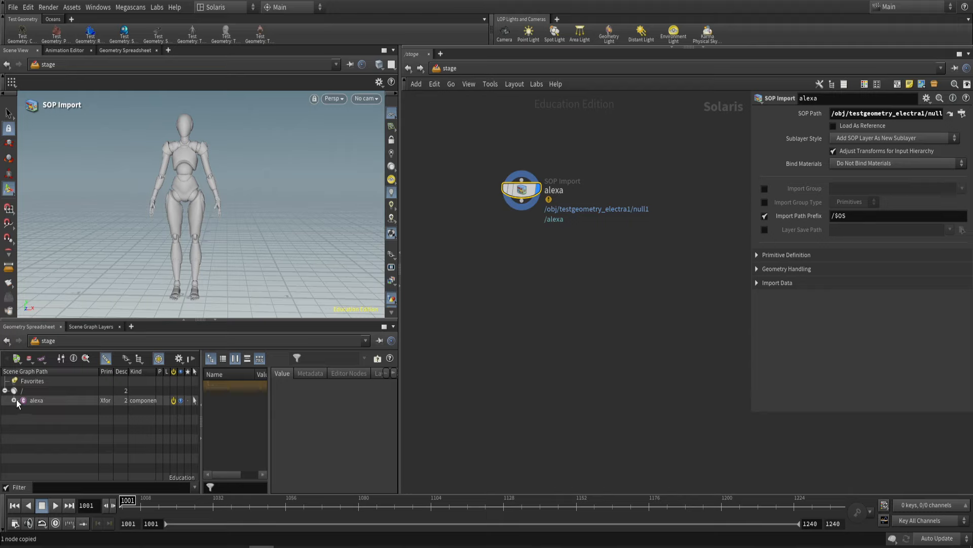
pyautogui.click(14, 400)
pyautogui.click(31, 401)
pyautogui.click(53, 411)
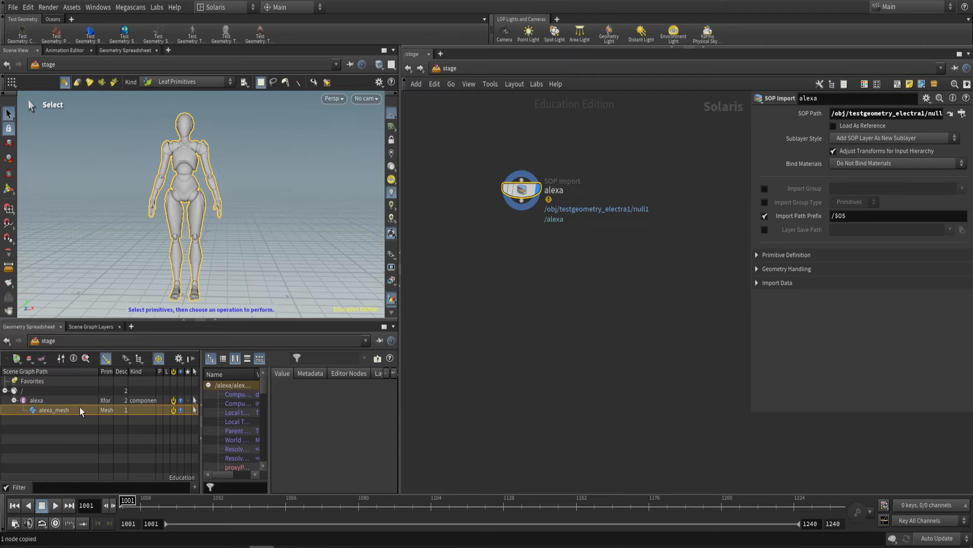
pyautogui.click(14, 400)
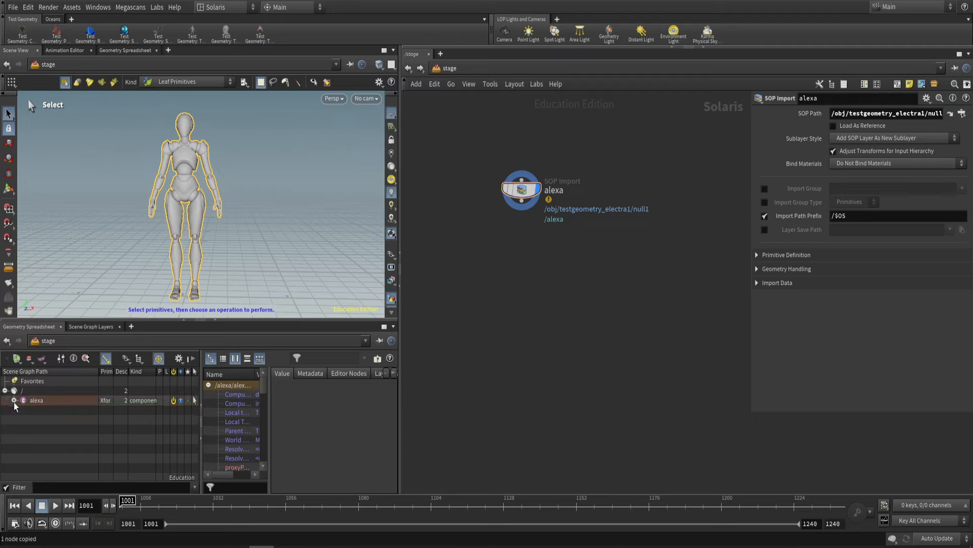
# - Turn off the selection outline around the character in the stage viewport's display options
pyautogui.press('Escape')
pyautogui.moveTo(293, 221); pyautogui.dragTo(227, 154)
pyautogui.press('h')
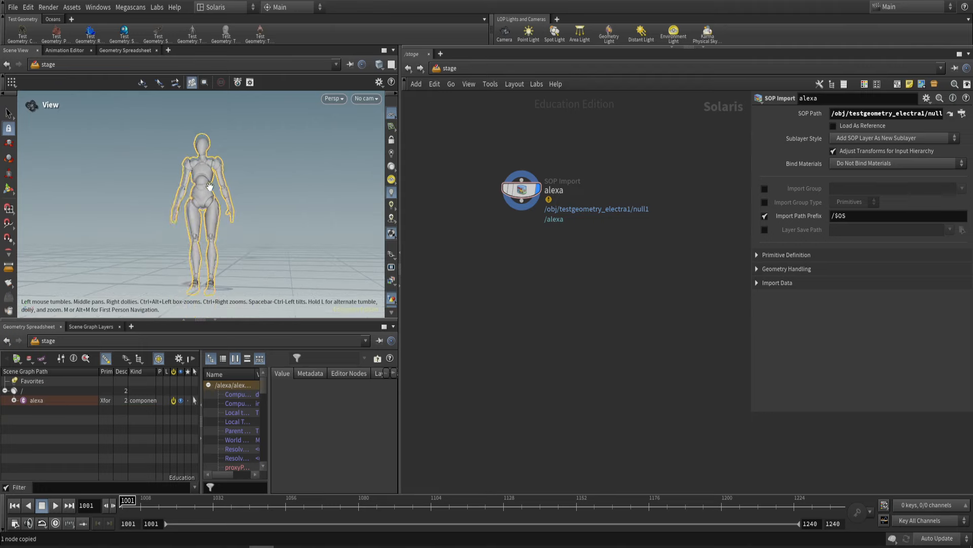
pyautogui.press('s')
pyautogui.scroll(-3, 391, 234)
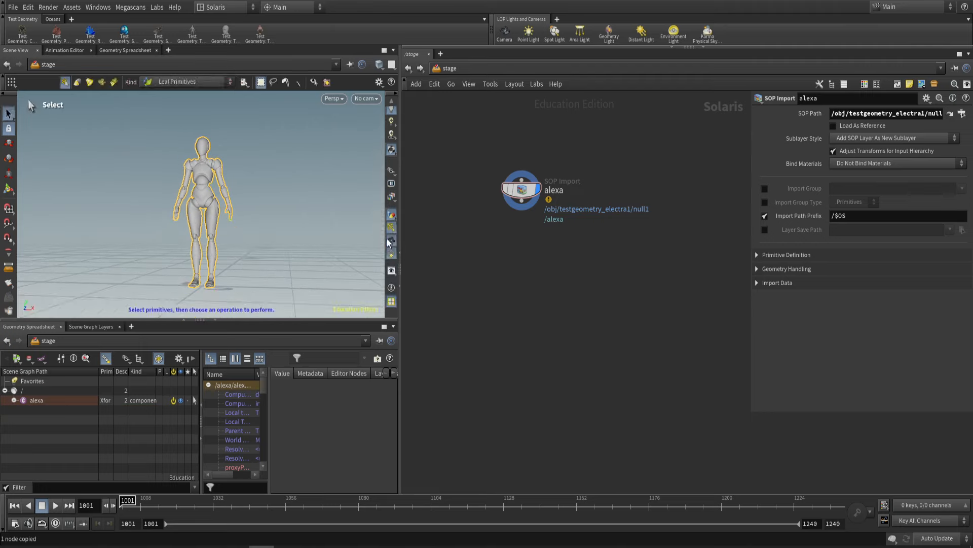
pyautogui.click(391, 257)
pyautogui.click(390, 258)
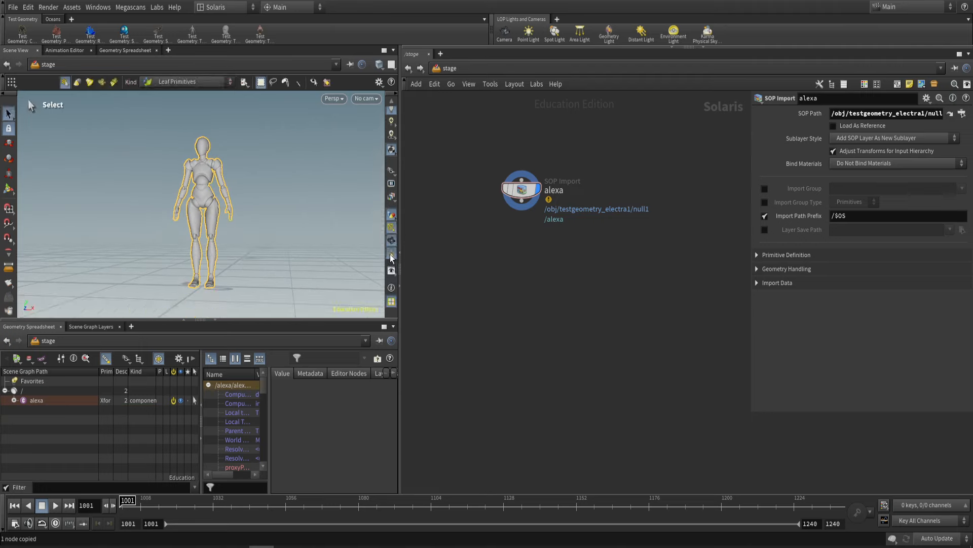
pyautogui.click(392, 260)
pyautogui.click(390, 257)
pyautogui.click(391, 257)
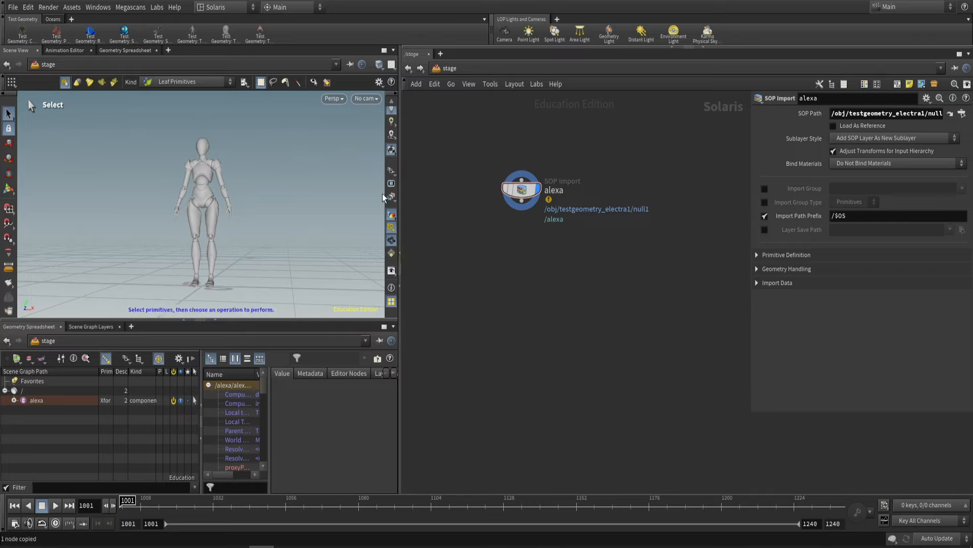
pyautogui.scroll(3, 395, 217)
pyautogui.scroll(1, 394, 216)
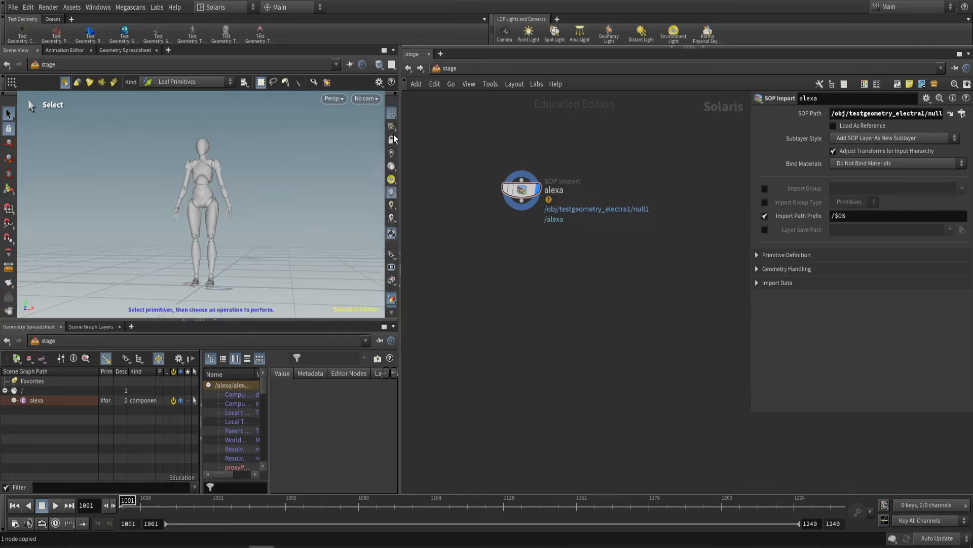
pyautogui.scroll(-3, 8, 147)
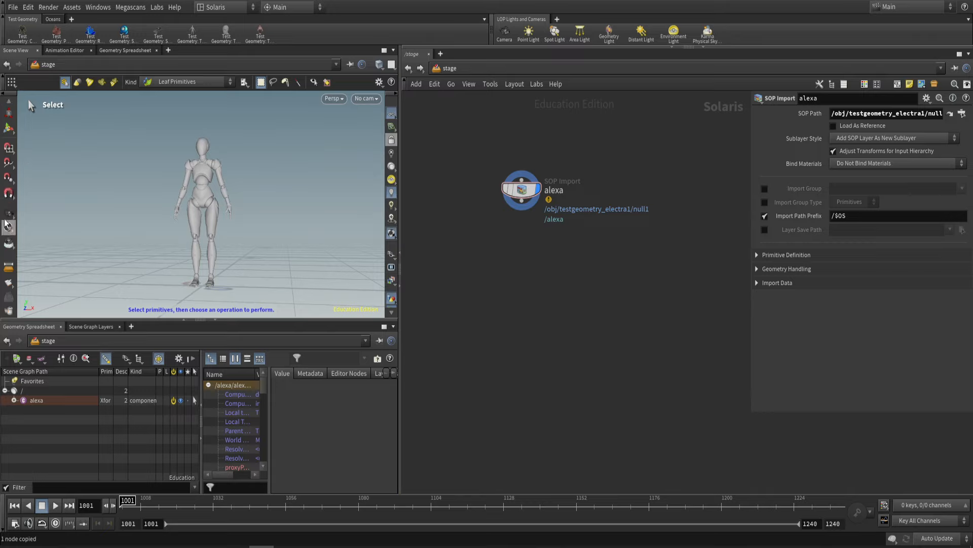
pyautogui.scroll(-2, 392, 237)
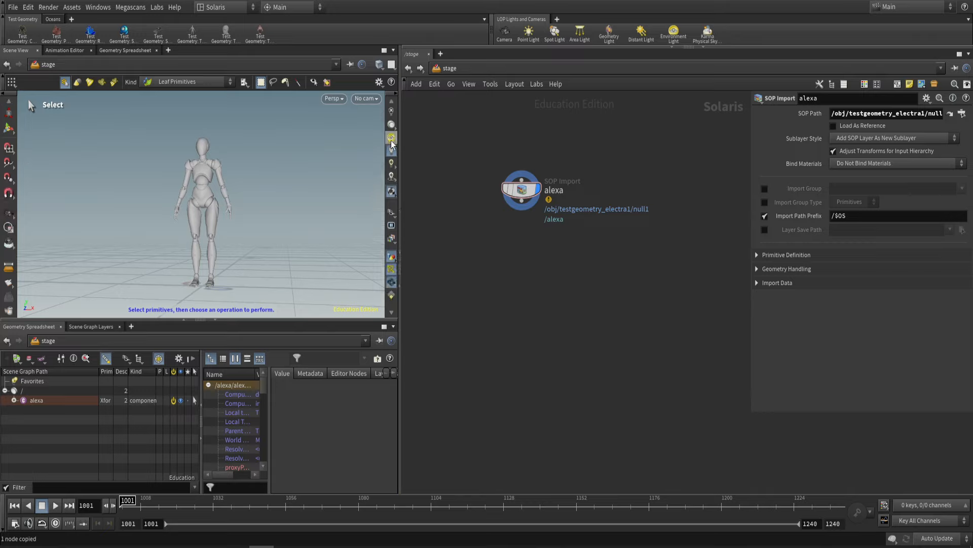
pyautogui.scroll(-2, 392, 237)
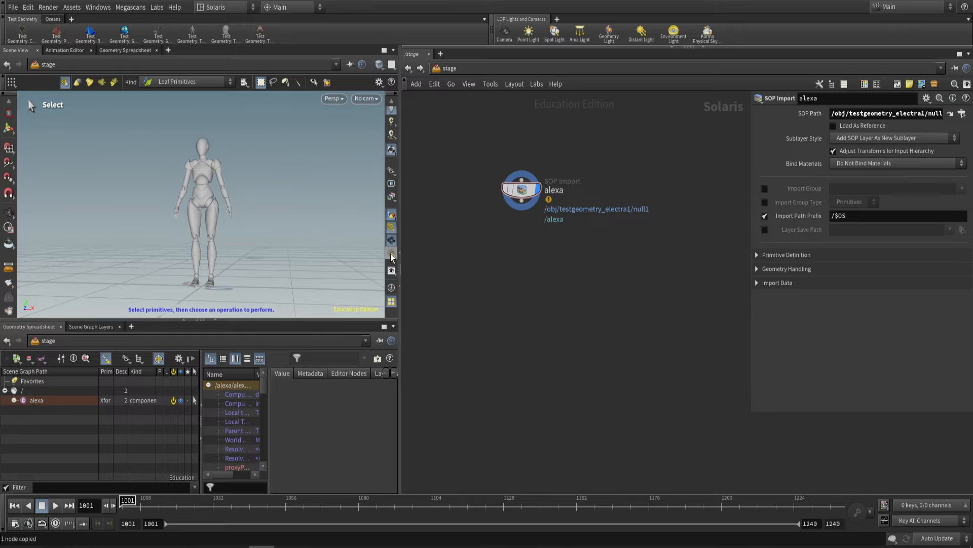
pyautogui.scroll(2, 391, 229)
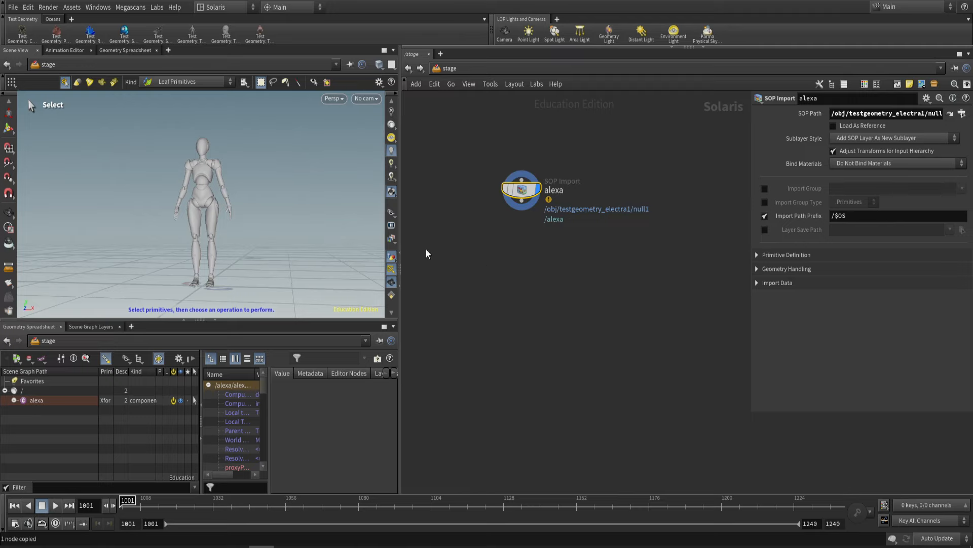
# - Enable the Attributes option in the SOP Import's Import Data settings and review the attributes available for import
pyautogui.click(760, 283)
pyautogui.scroll(-3, 760, 287)
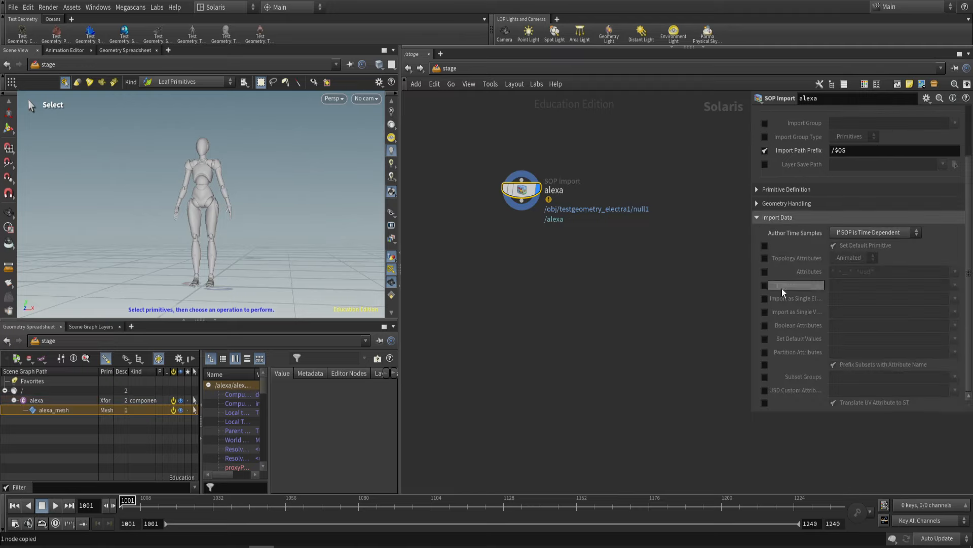
pyautogui.click(764, 272)
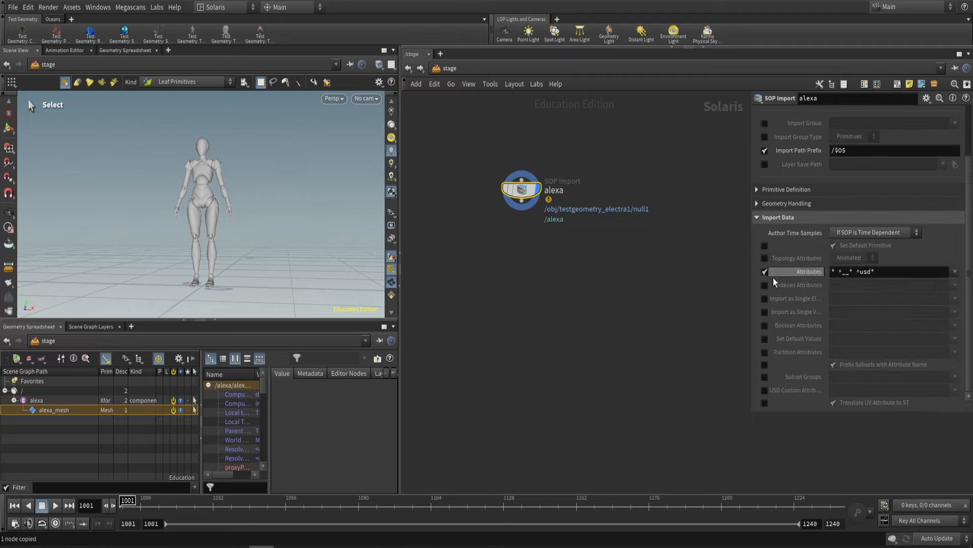
pyautogui.click(920, 272)
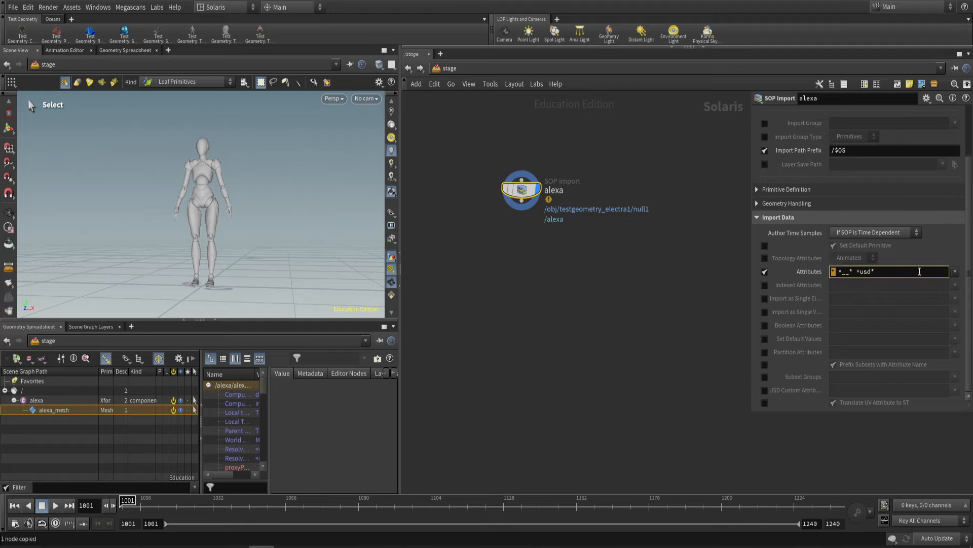
pyautogui.click(955, 273)
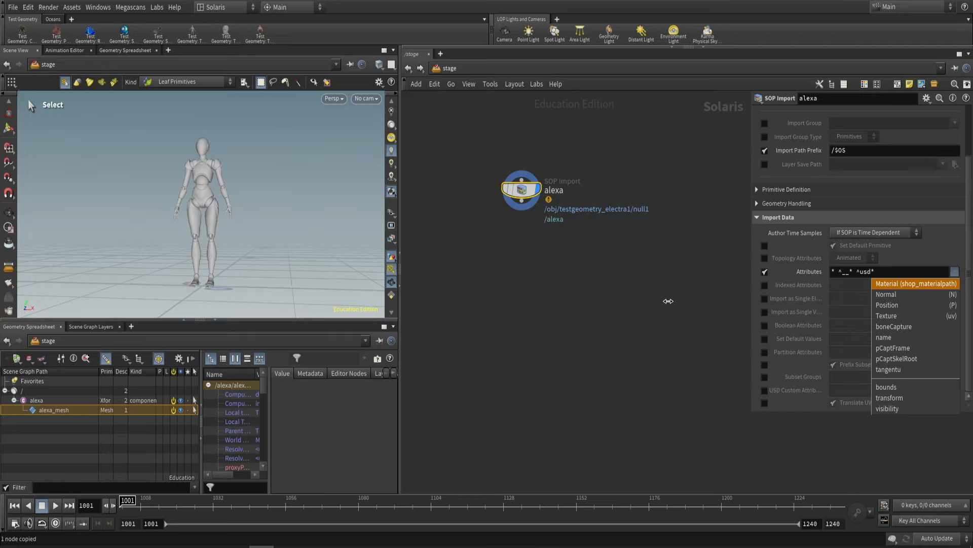
pyautogui.click(671, 303)
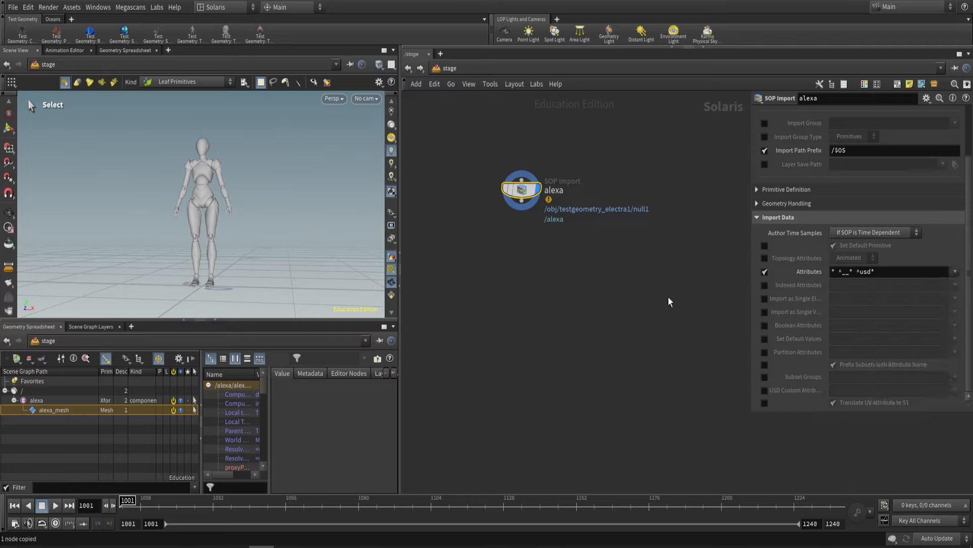
pyautogui.moveTo(569, 250); pyautogui.dragTo(528, 206)
pyautogui.moveTo(491, 150)
pyautogui.mouseDown()
pyautogui.moveTo(599, 250)
pyautogui.moveTo(540, 195)
pyautogui.mouseUp()
pyautogui.moveTo(484, 150); pyautogui.dragTo(563, 201)
pyautogui.scroll(3, 891, 141)
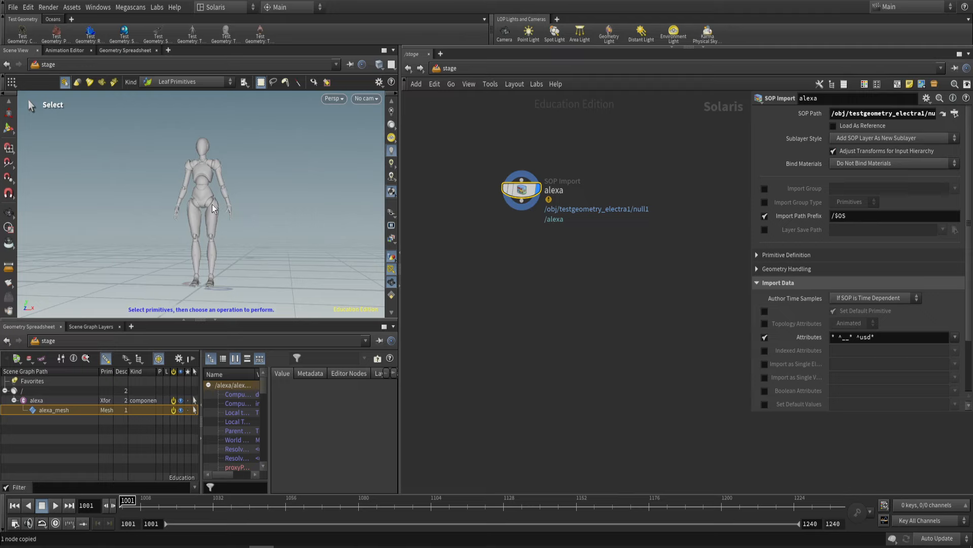
pyautogui.keyDown('alt'); pyautogui.moveTo(213, 208); pyautogui.dragTo(240, 180); pyautogui.keyUp('alt')
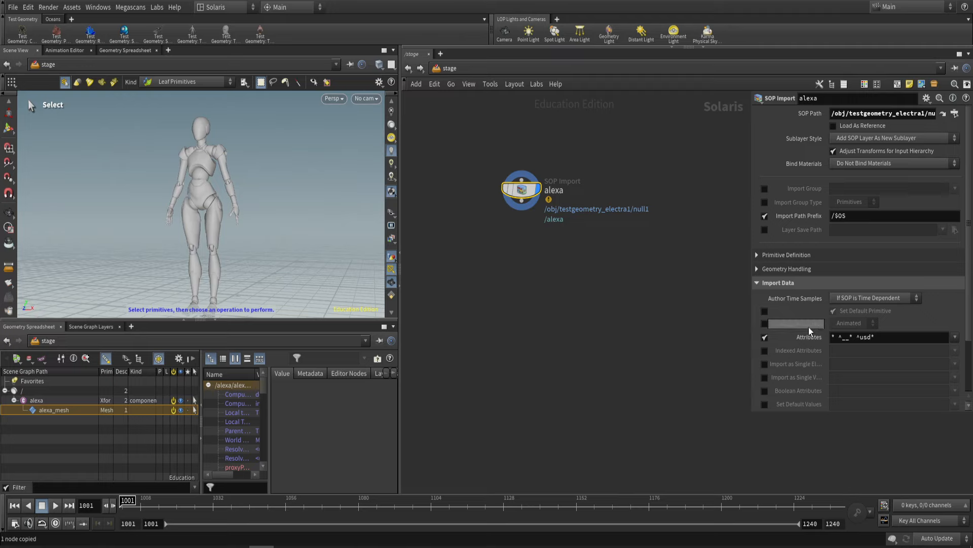
# - Enable Subset Groups in the SOP Import's Import Data settings and review the groups available for subsets
pyautogui.scroll(-3, 800, 336)
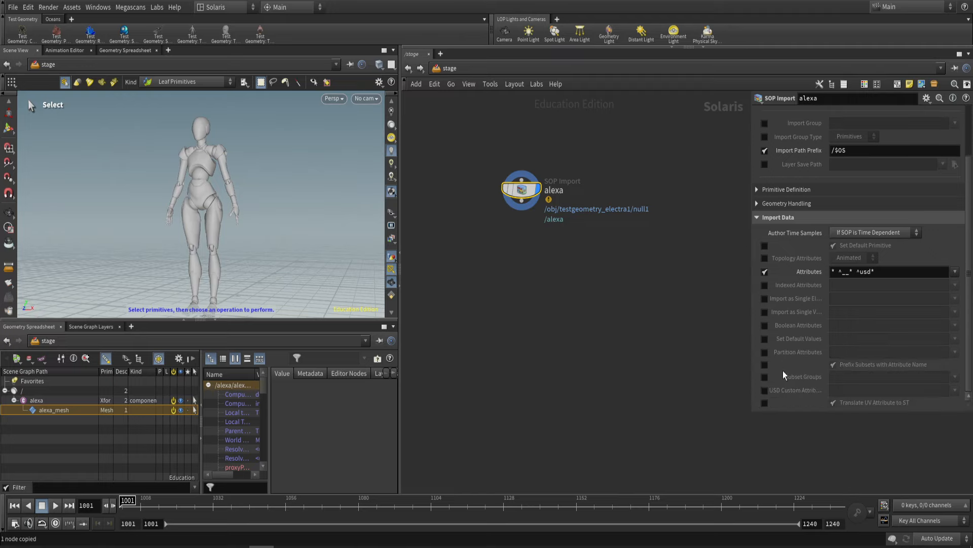
pyautogui.click(806, 379)
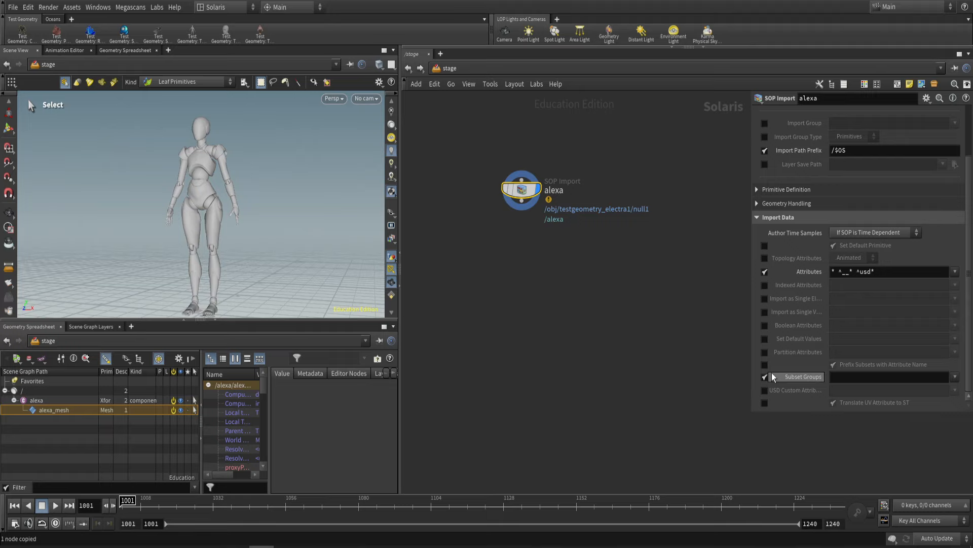
pyautogui.click(954, 378)
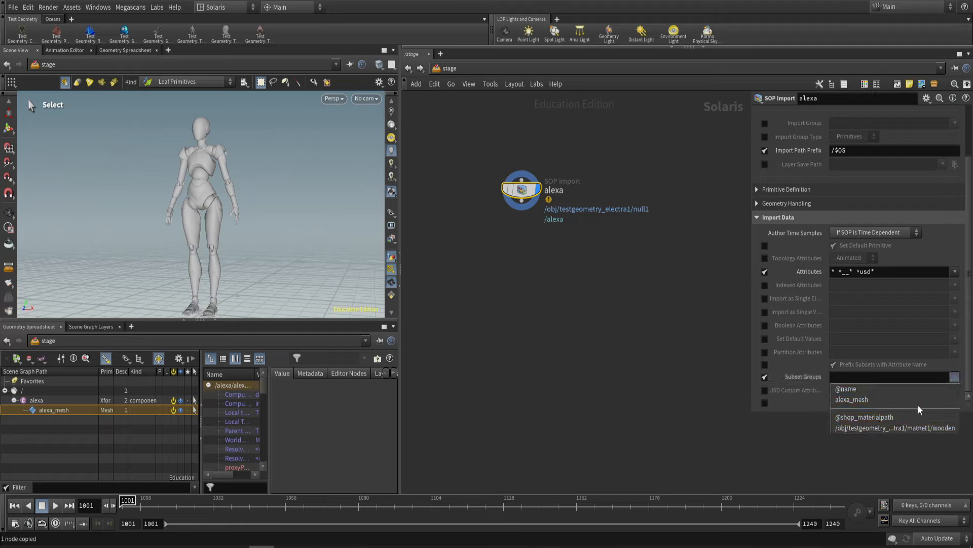
pyautogui.click(728, 431)
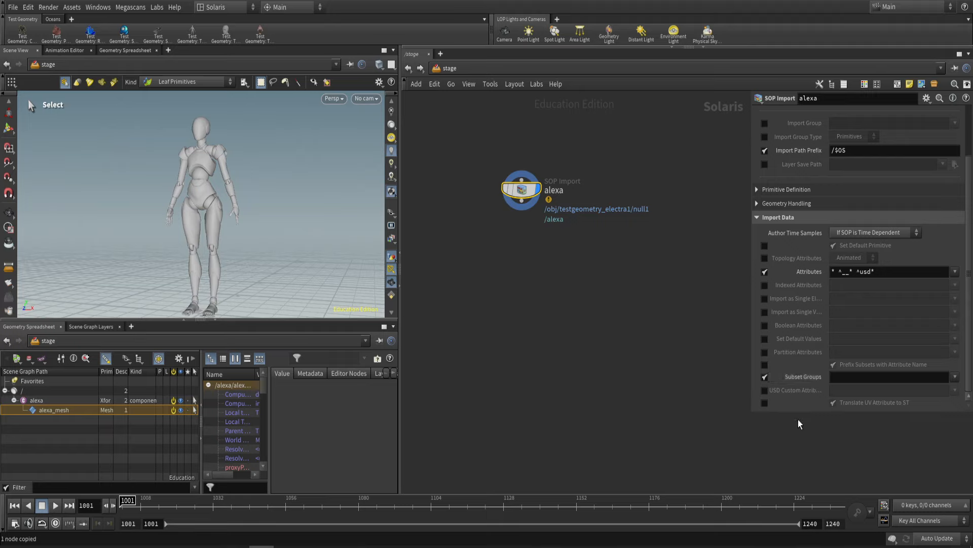
pyautogui.click(956, 377)
pyautogui.click(957, 378)
# - Add a Test Geometry: Tommy node beside testgeometry_electra1 in the object network and view the character up close
pyautogui.click(449, 67)
pyautogui.click(462, 118)
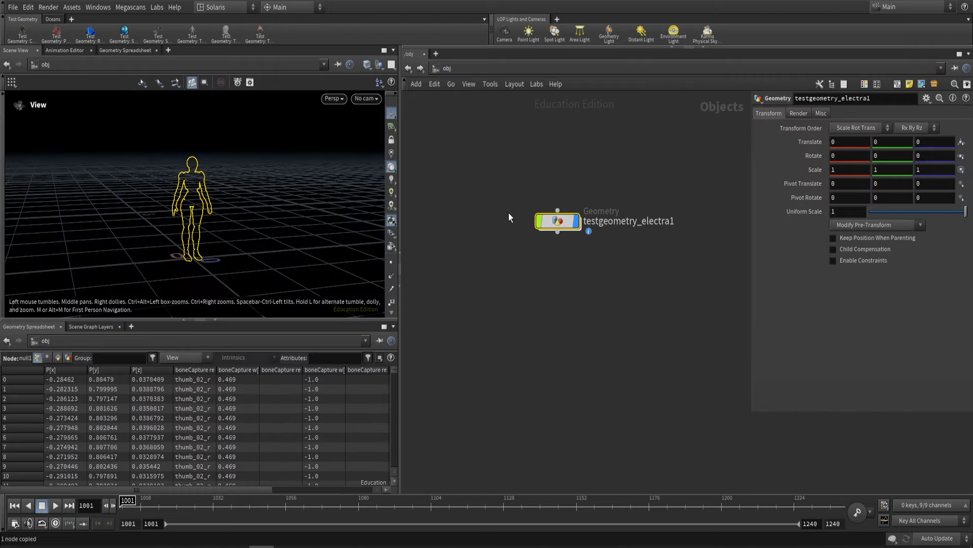
pyautogui.press('Tab')
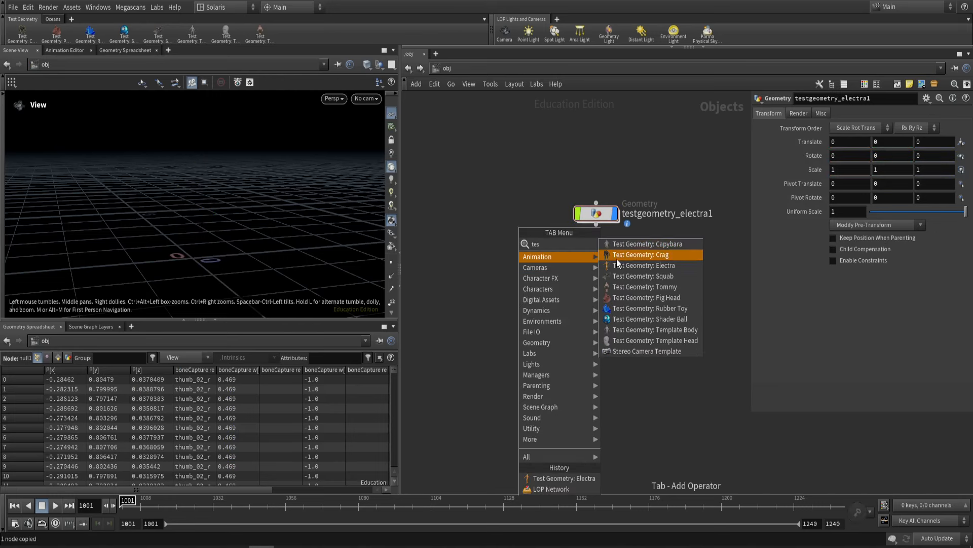
pyautogui.click(634, 287)
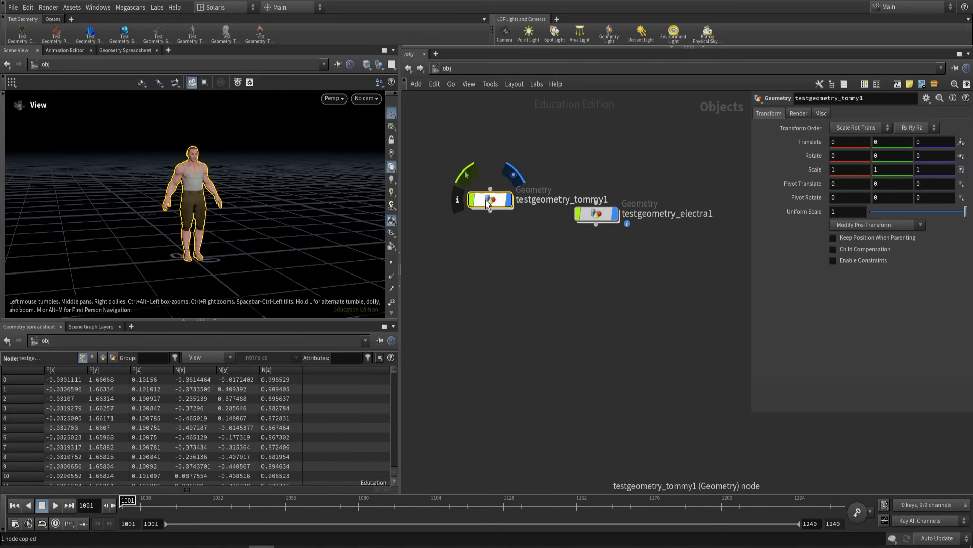
pyautogui.click(515, 215)
pyautogui.scroll(5, 185, 197)
pyautogui.scroll(-5, 185, 196)
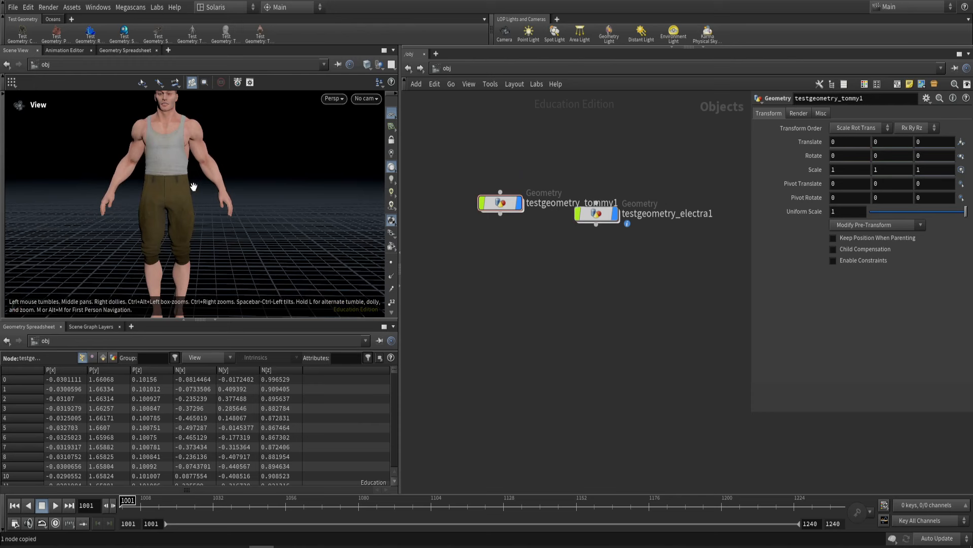
# - Inside testgeometry_tommy1, append a Null node to the Test Geometry: Tommy node
pyautogui.moveTo(194, 187)
pyautogui.mouseDown()
pyautogui.moveTo(217, 183)
pyautogui.moveTo(195, 169)
pyautogui.mouseUp()
pyautogui.doubleClick(499, 204)
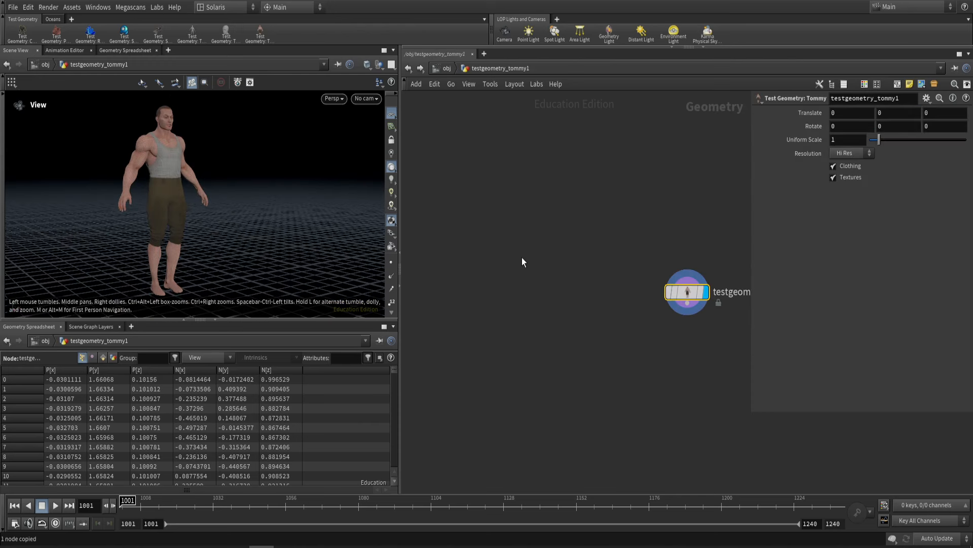
pyautogui.press('Tab')
pyautogui.write('null')
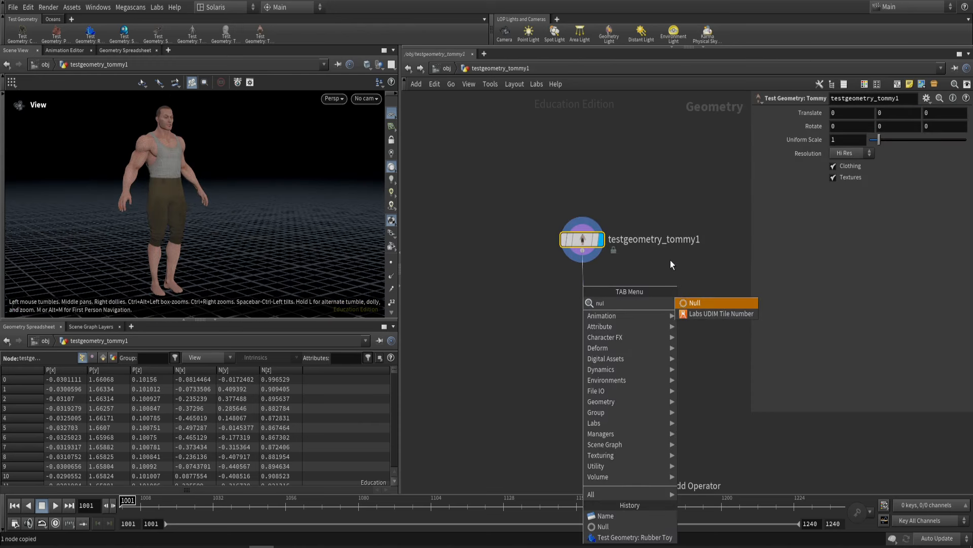
pyautogui.press('Return')
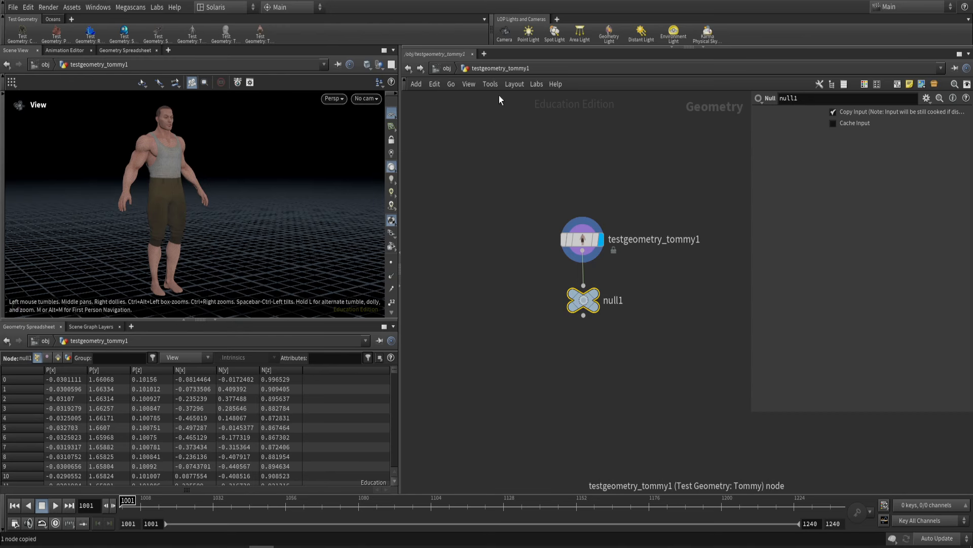
# - Return to the stage network, paste a copy of the alexa SOP Import beside it and rename the copy tommy
pyautogui.click(452, 68)
pyautogui.click(488, 70)
pyautogui.click(507, 151)
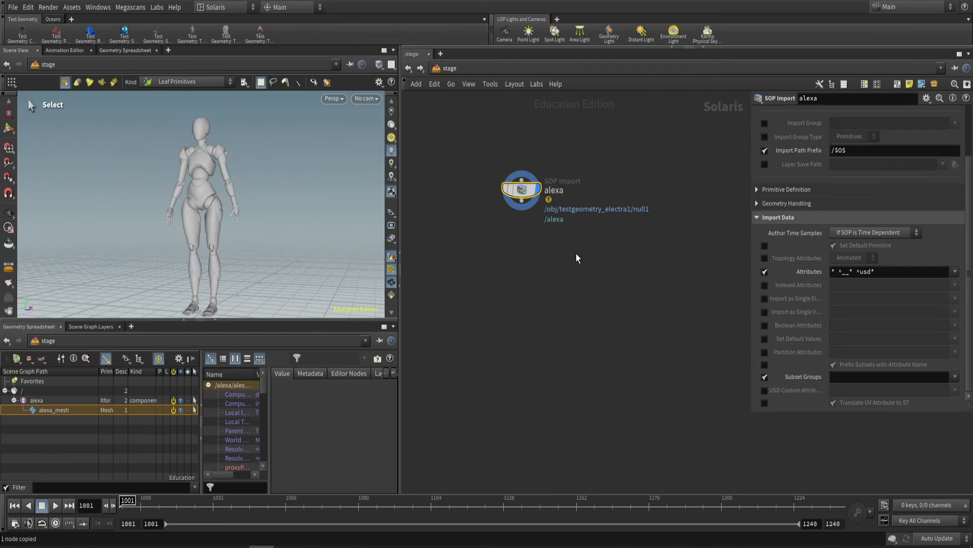
pyautogui.hotkey('ctrl', 'v')
pyautogui.doubleClick(666, 195)
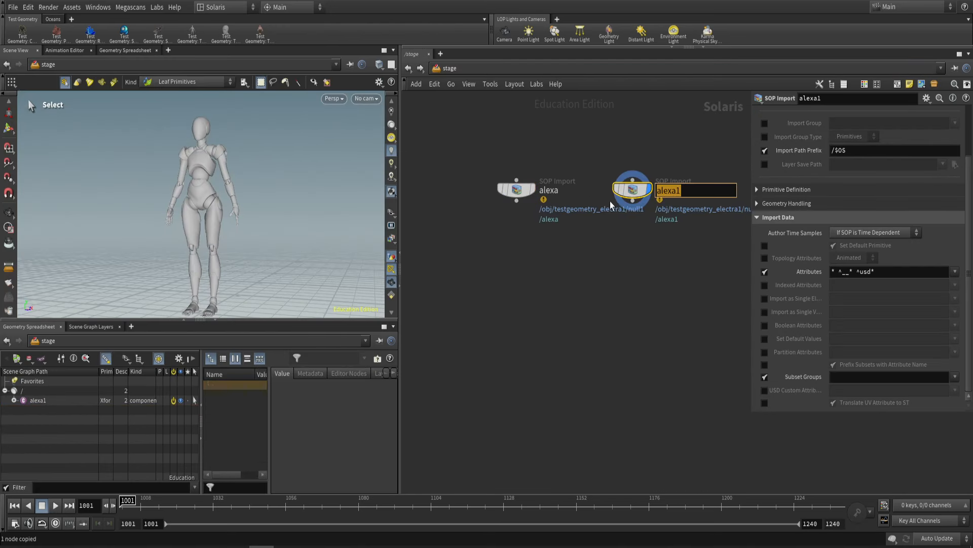
pyautogui.write('tommy')
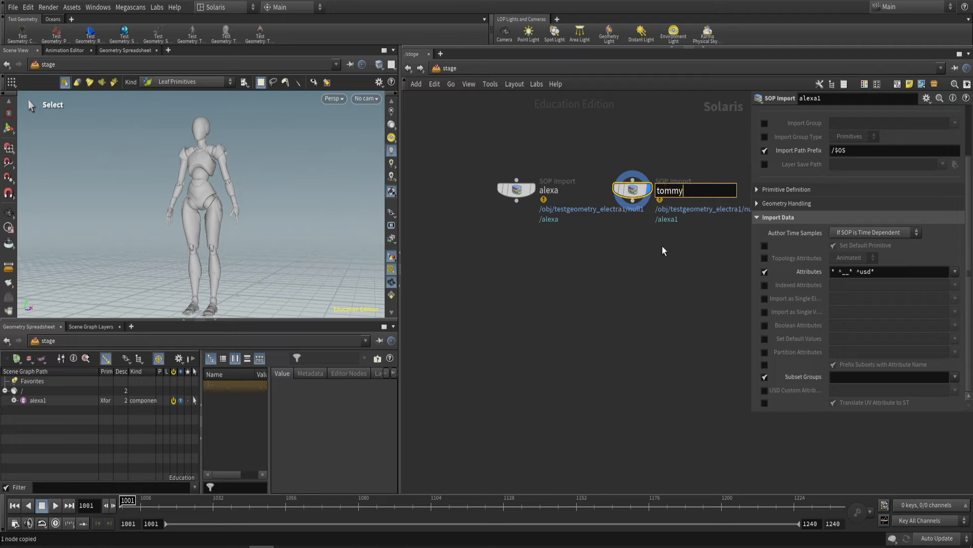
pyautogui.press('Return')
pyautogui.moveTo(627, 186); pyautogui.dragTo(616, 170)
pyautogui.moveTo(673, 204); pyautogui.dragTo(584, 242, button='middle')
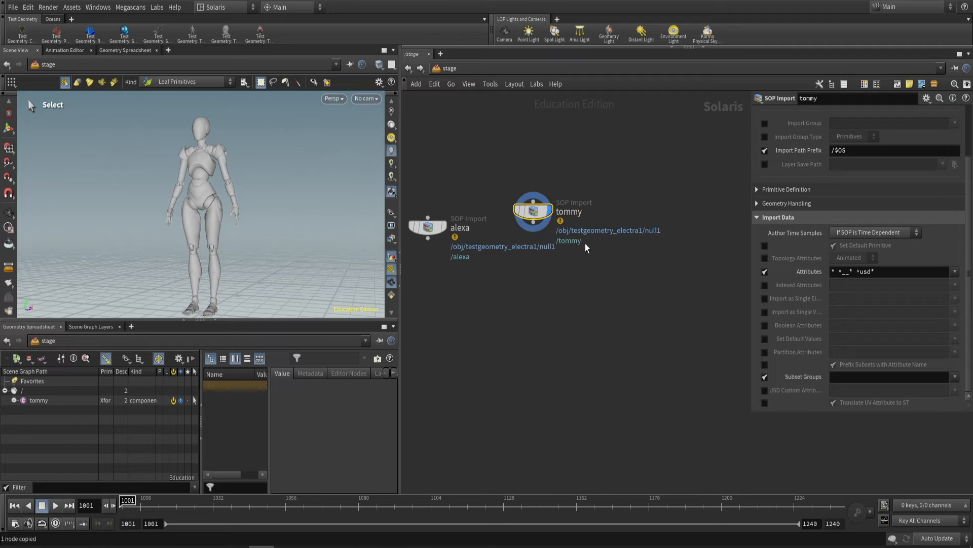
# - Set the tommy SOP Import's SOP Path to /obj/testgeometry_tommy1/null1
pyautogui.scroll(3, 768, 165)
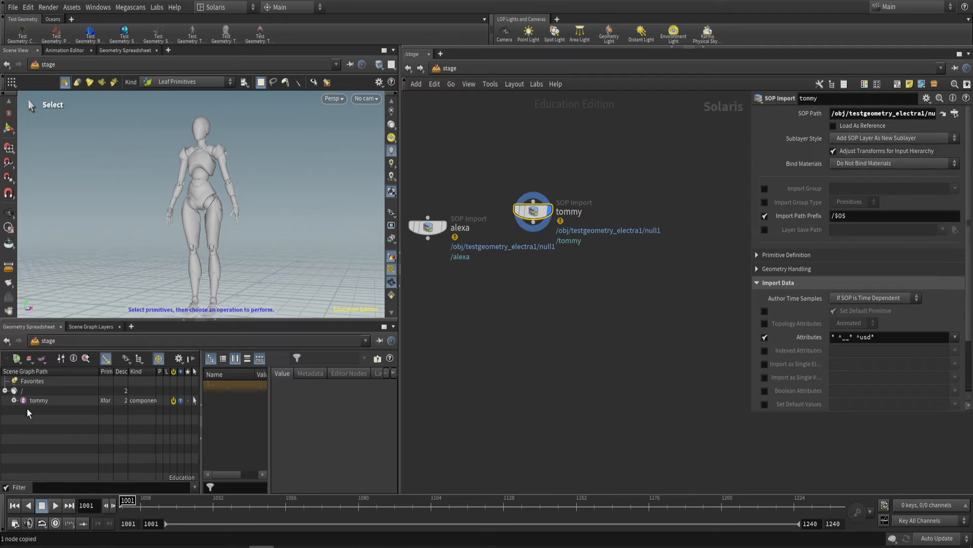
pyautogui.scroll(-3, 806, 325)
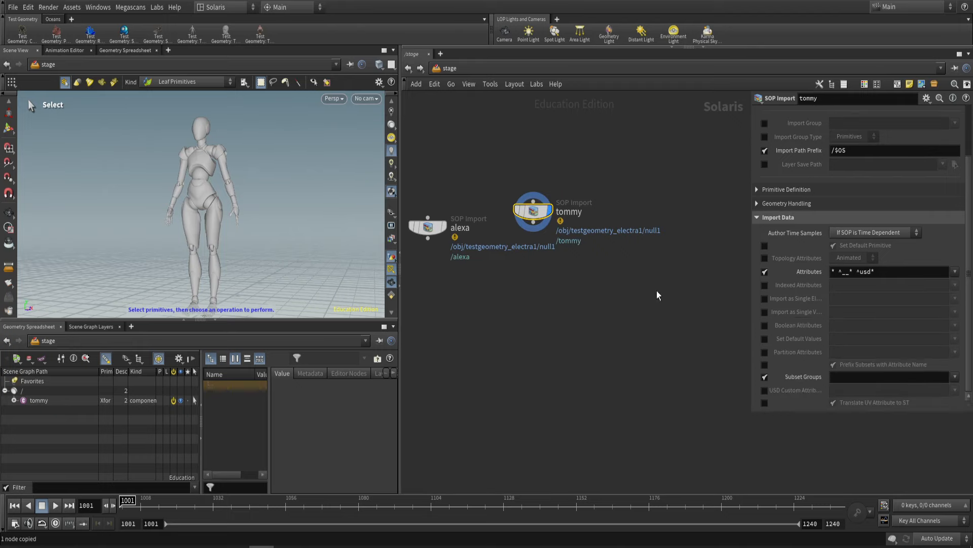
pyautogui.scroll(3, 882, 143)
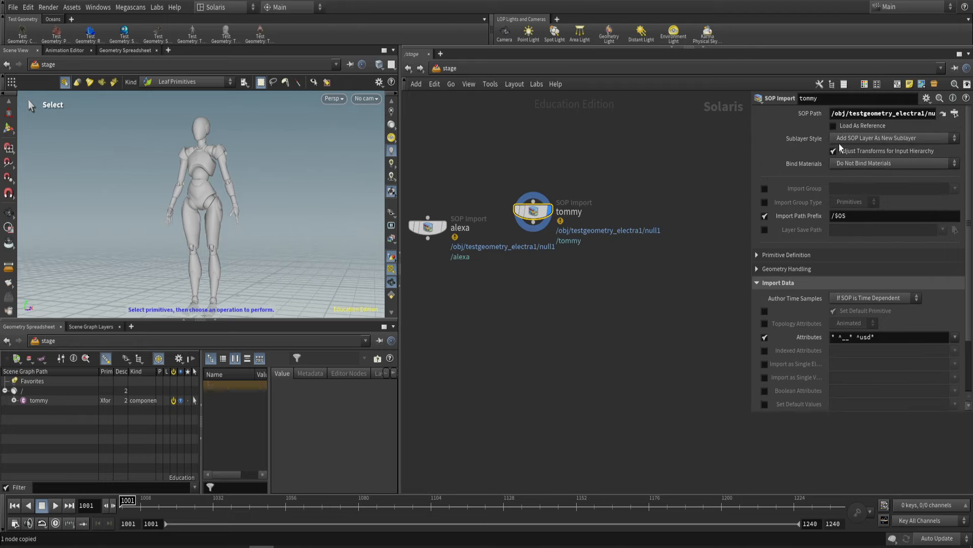
pyautogui.tripleClick(851, 113)
pyautogui.hotkey('ctrl', 'v')
pyautogui.tripleClick(849, 112)
pyautogui.write('/obj/testgeometry_tommy1/null1')
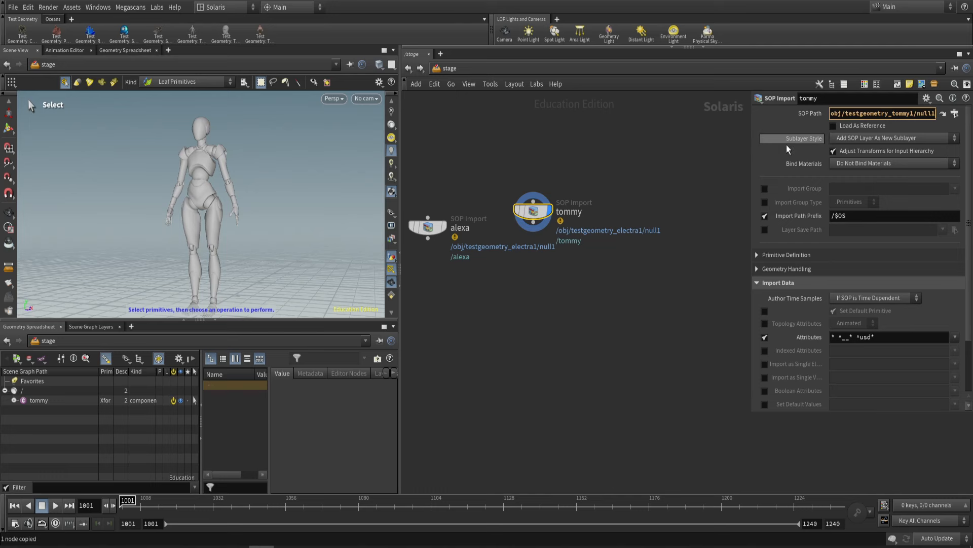
# - Set the tommy import's Subset Groups to * and expand tommy and its mesh in the scene graph to list the subsets
pyautogui.scroll(-3, 811, 368)
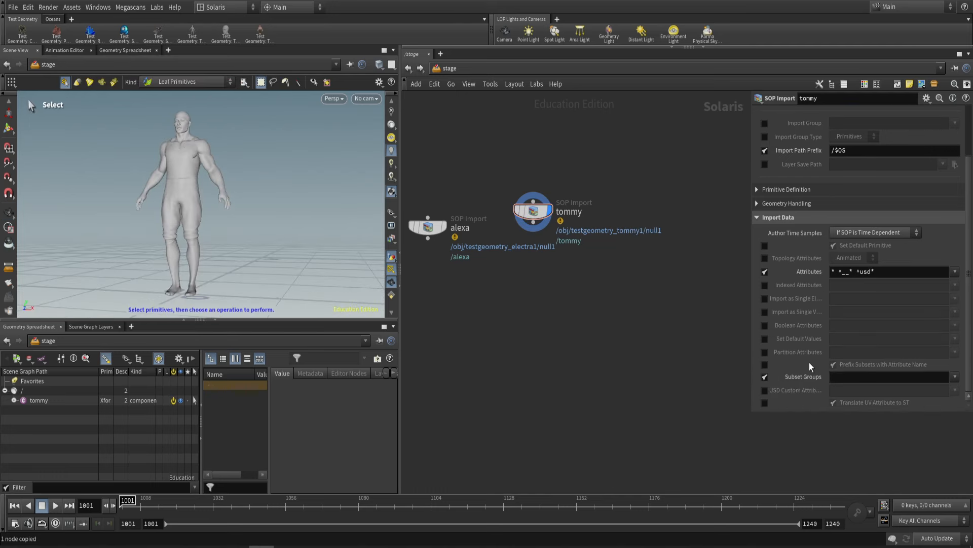
pyautogui.click(957, 378)
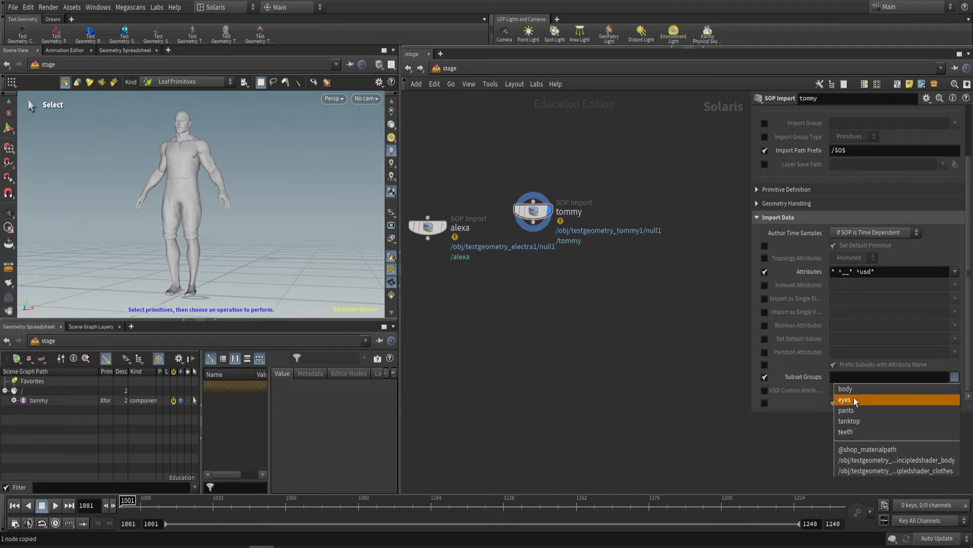
pyautogui.click(14, 400)
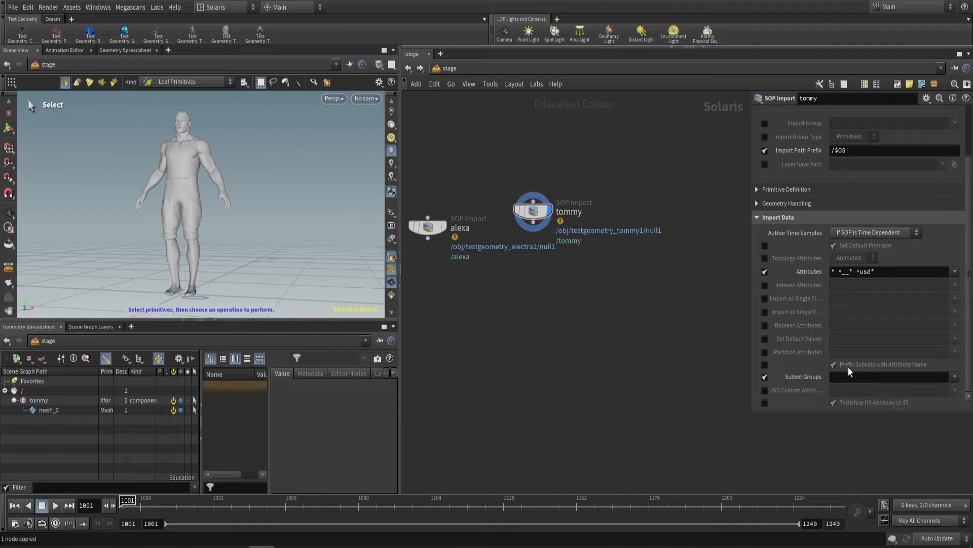
pyautogui.click(957, 377)
pyautogui.click(853, 377)
pyautogui.click(852, 378)
pyautogui.press('Return')
pyautogui.click(23, 409)
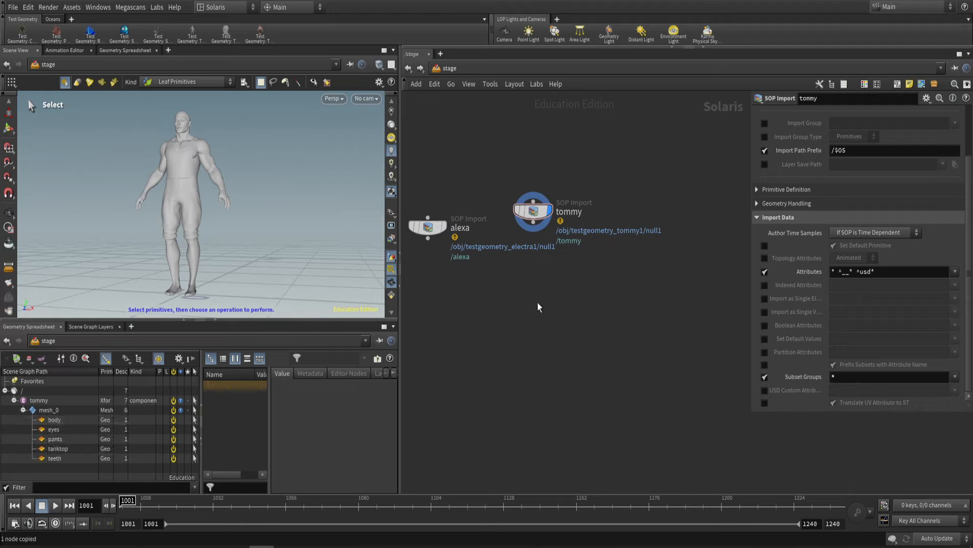
# - Add a SOP Network node to the stage beside the tommy SOP Import
pyautogui.moveTo(562, 183); pyautogui.dragTo(520, 232)
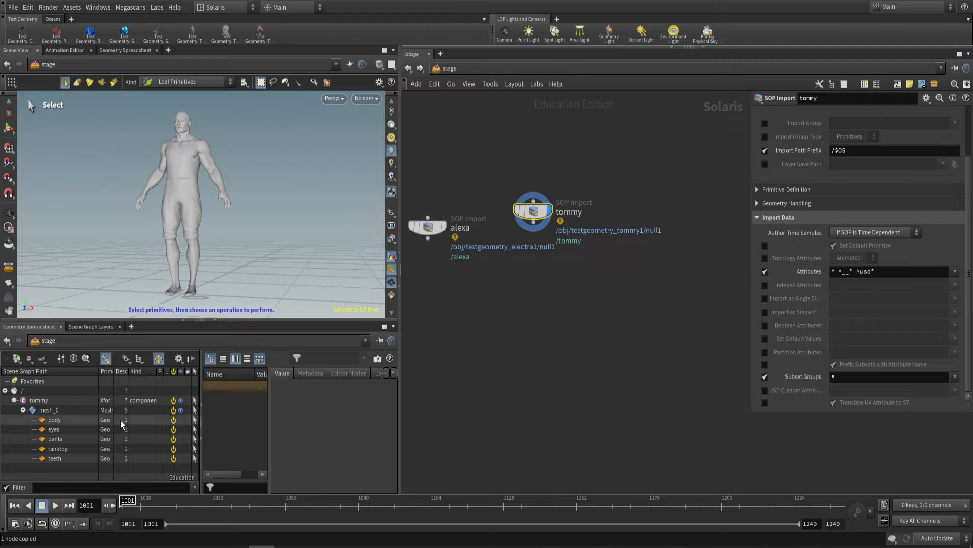
pyautogui.moveTo(537, 209)
pyautogui.mouseDown()
pyautogui.moveTo(587, 225)
pyautogui.moveTo(538, 227)
pyautogui.mouseUp()
pyautogui.moveTo(621, 219); pyautogui.dragTo(597, 215, button='middle')
pyautogui.press('Tab')
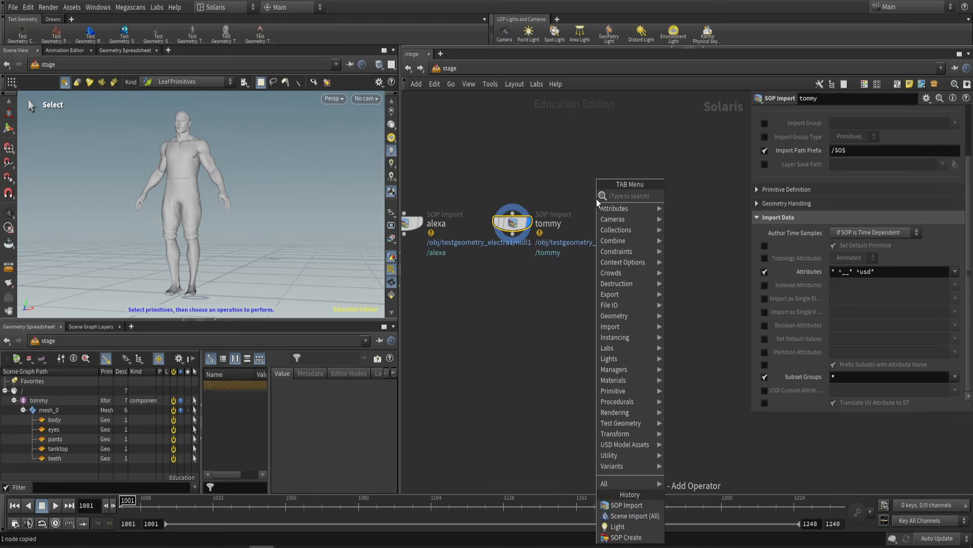
pyautogui.moveTo(601, 209)
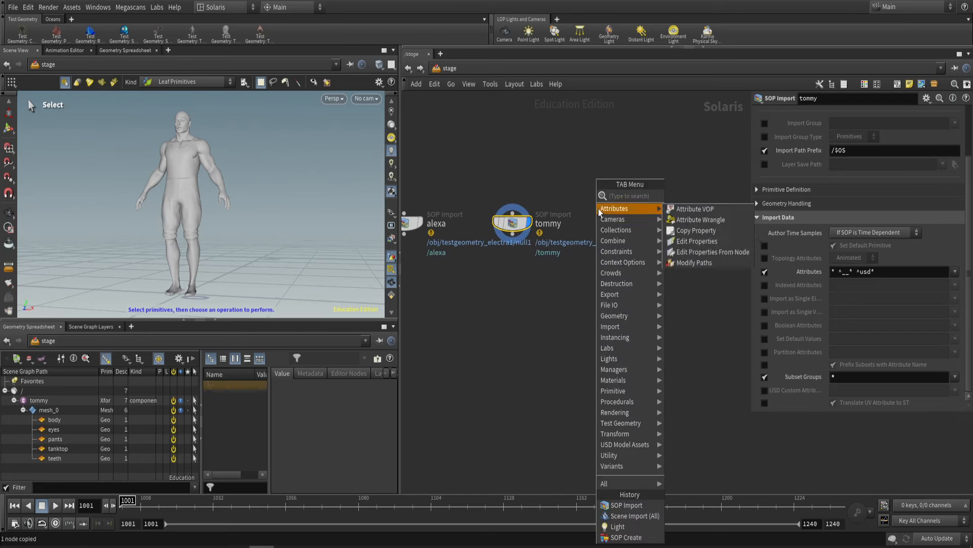
pyautogui.write('sop')
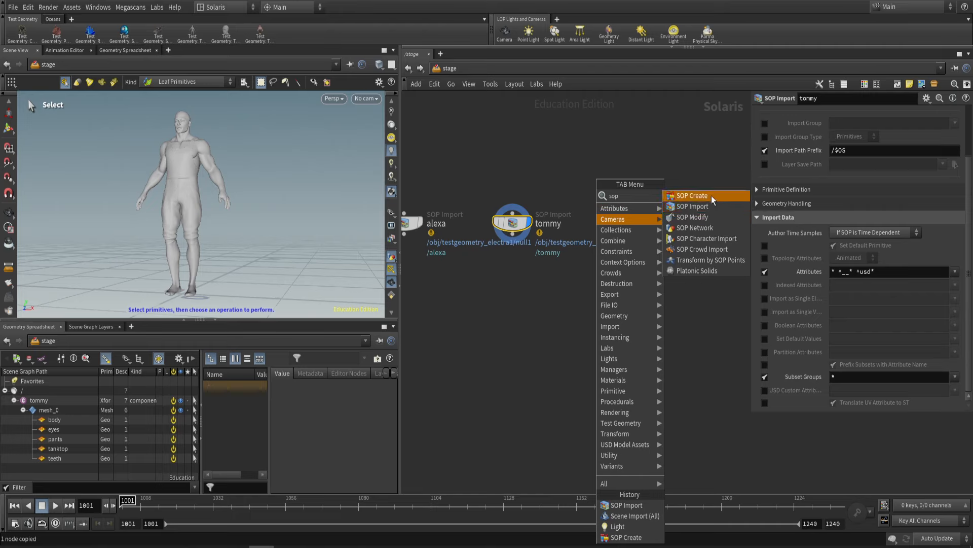
pyautogui.click(695, 227)
pyautogui.click(527, 228)
# - Add a SOP Create node to the stage beside sopnet1
pyautogui.press('Tab')
pyautogui.moveTo(627, 252)
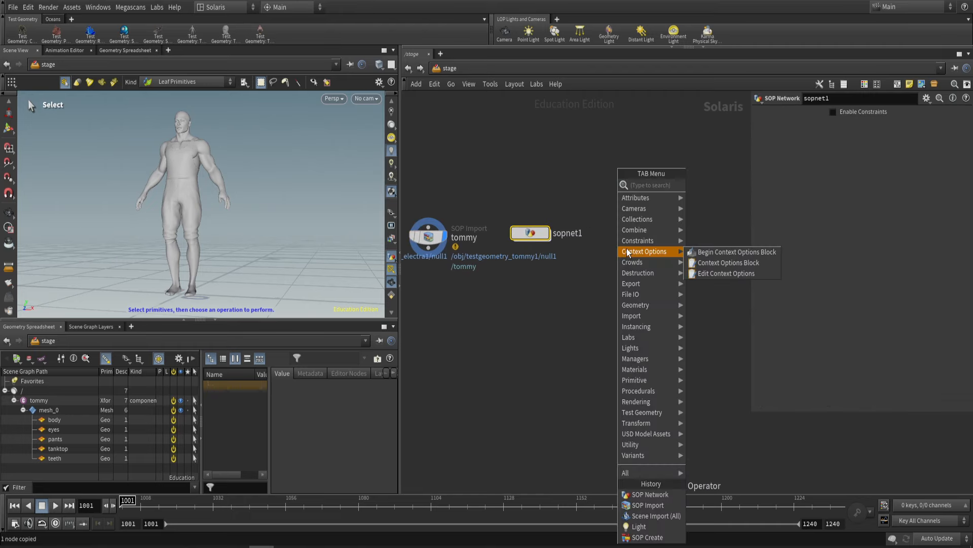
pyautogui.write('sop')
pyautogui.click(715, 185)
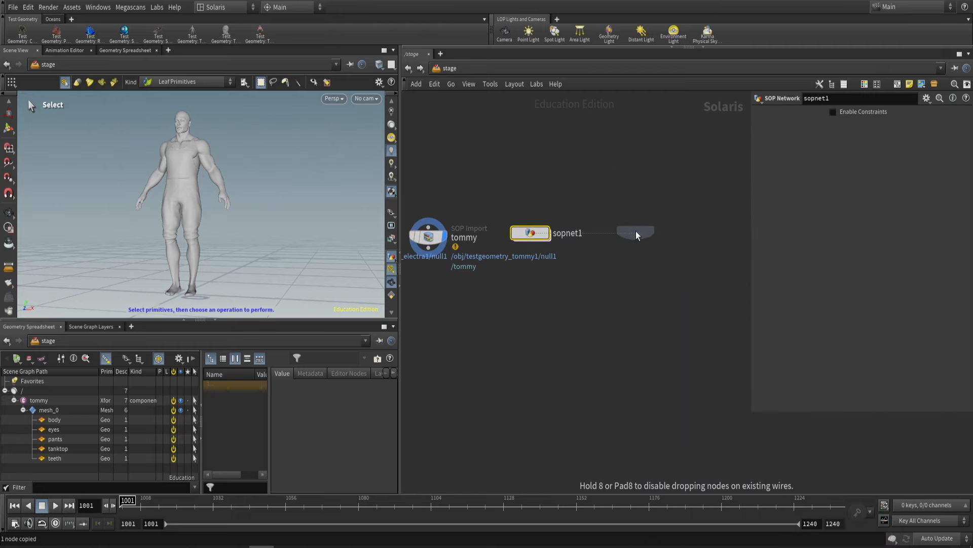
pyautogui.click(634, 232)
# - Look inside the sopnet1 network and return to the stage
pyautogui.doubleClick(530, 233)
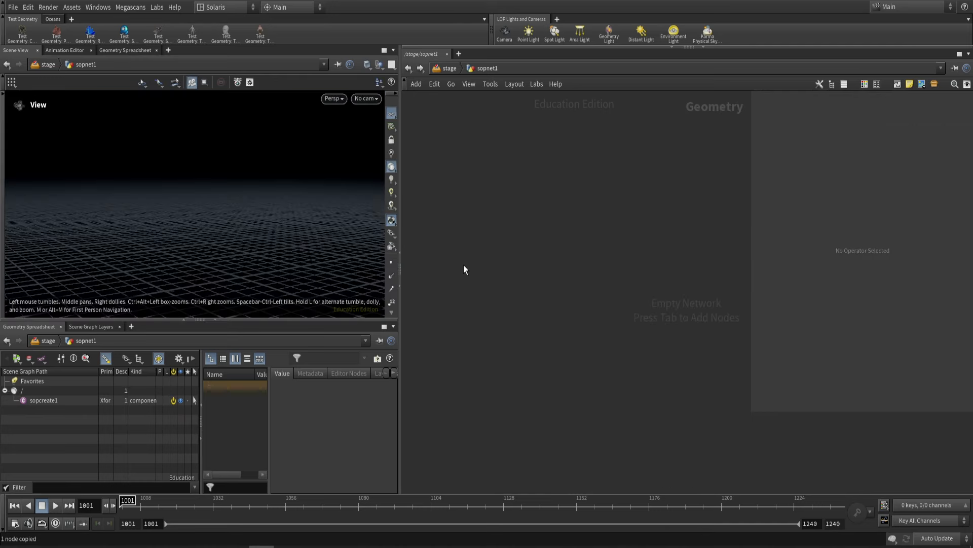
pyautogui.click(453, 64)
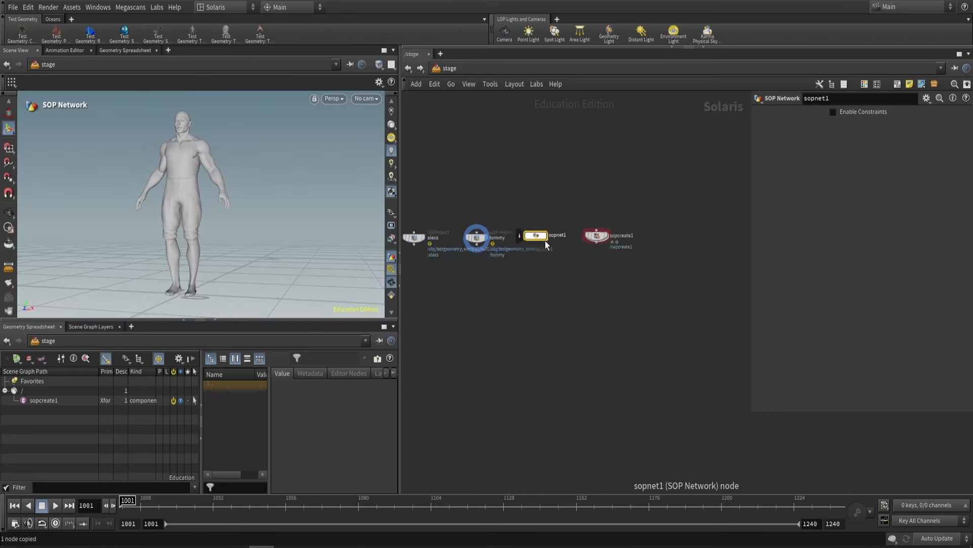
pyautogui.scroll(-1, 547, 243)
pyautogui.moveTo(522, 275); pyautogui.dragTo(564, 265, button='middle')
pyautogui.scroll(3, 521, 261)
# - Select the alexa and tommy SOP Import nodes together
pyautogui.moveTo(502, 266); pyautogui.dragTo(543, 206)
pyautogui.moveTo(423, 168); pyautogui.dragTo(606, 265)
pyautogui.moveTo(607, 266); pyautogui.dragTo(589, 251, button='middle')
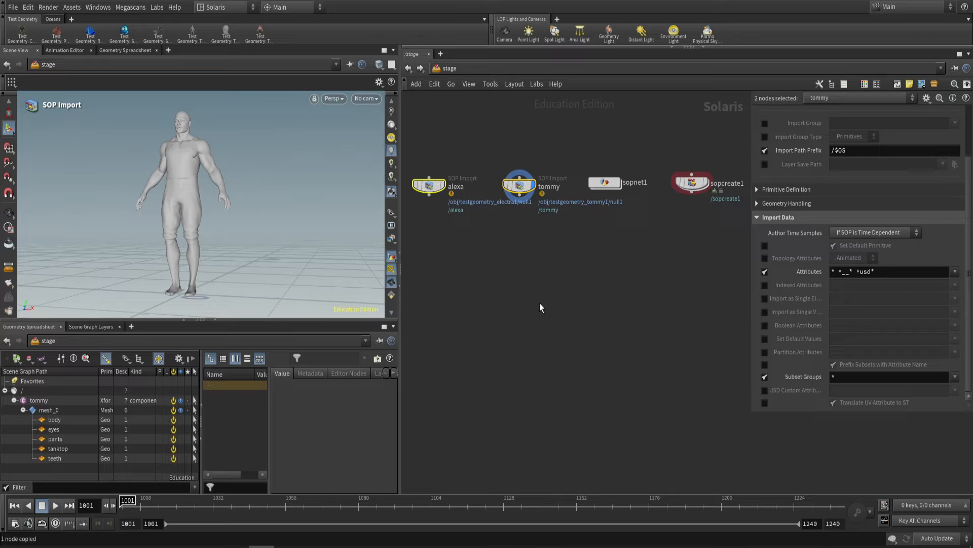